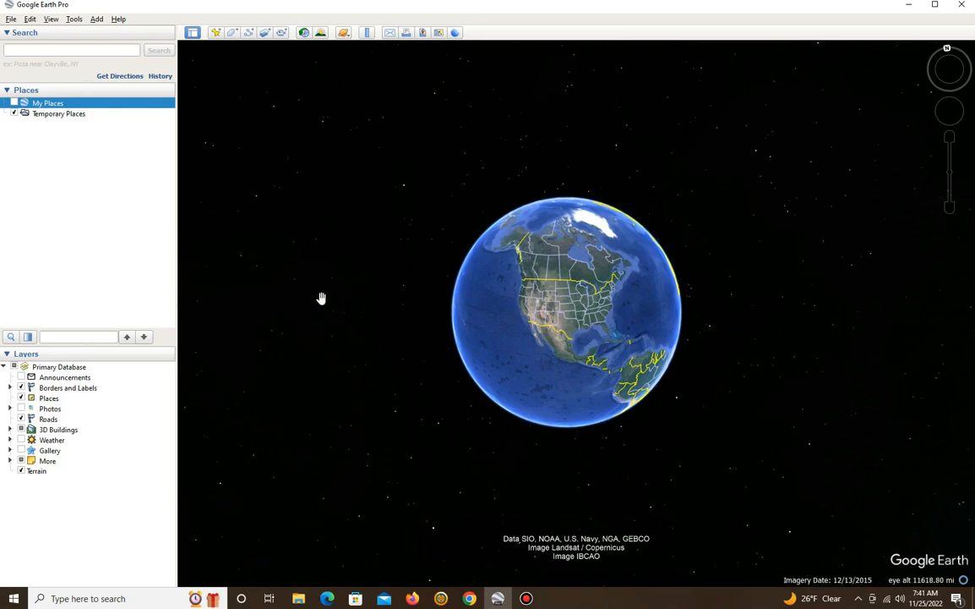
Switch to Garmin BaseCamp and select the II Kyle to Wounded Knee track on the map
mouse_move(439, 600)
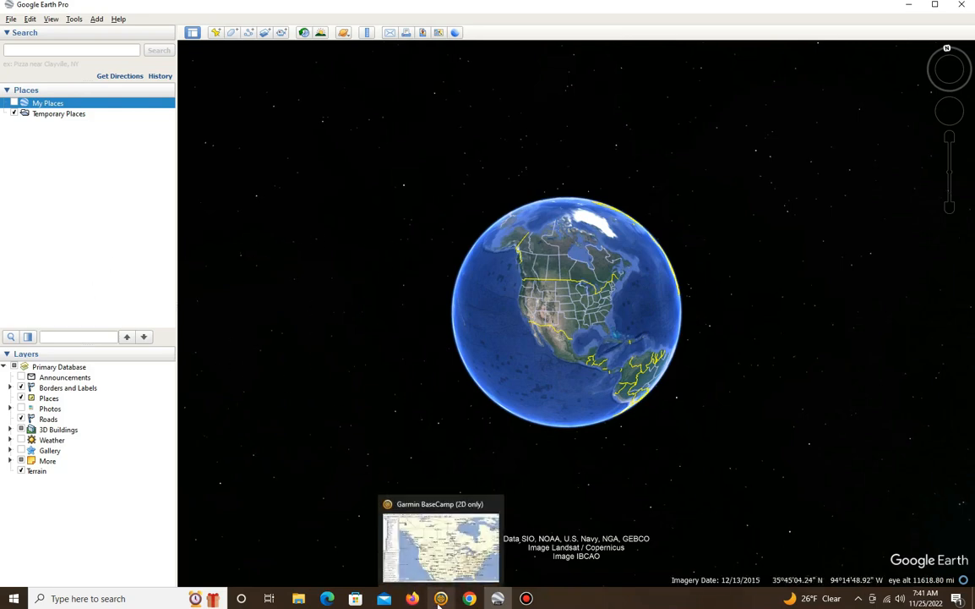
click(405, 539)
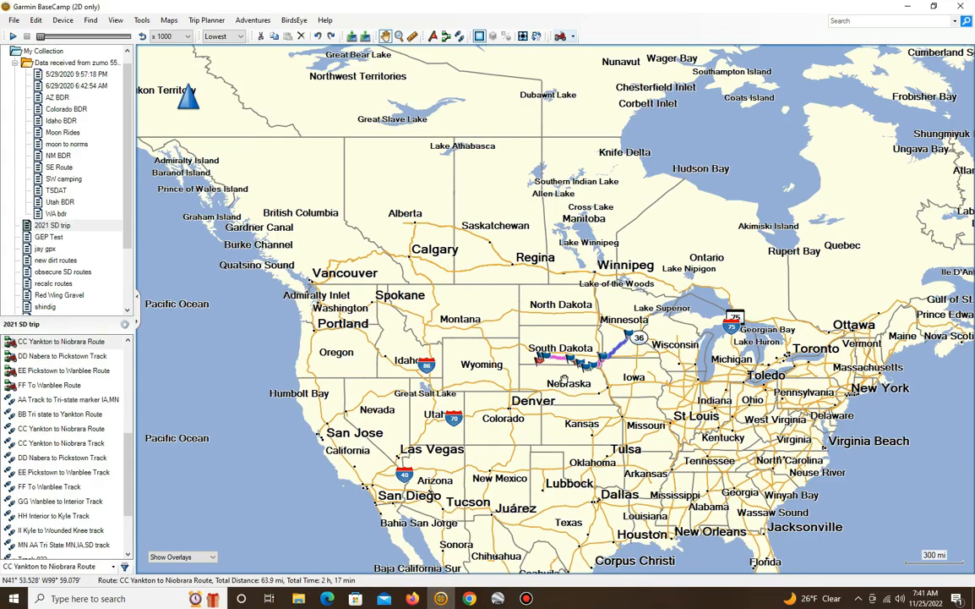
scroll(562, 368, up, 1)
scroll(562, 368, up, 3)
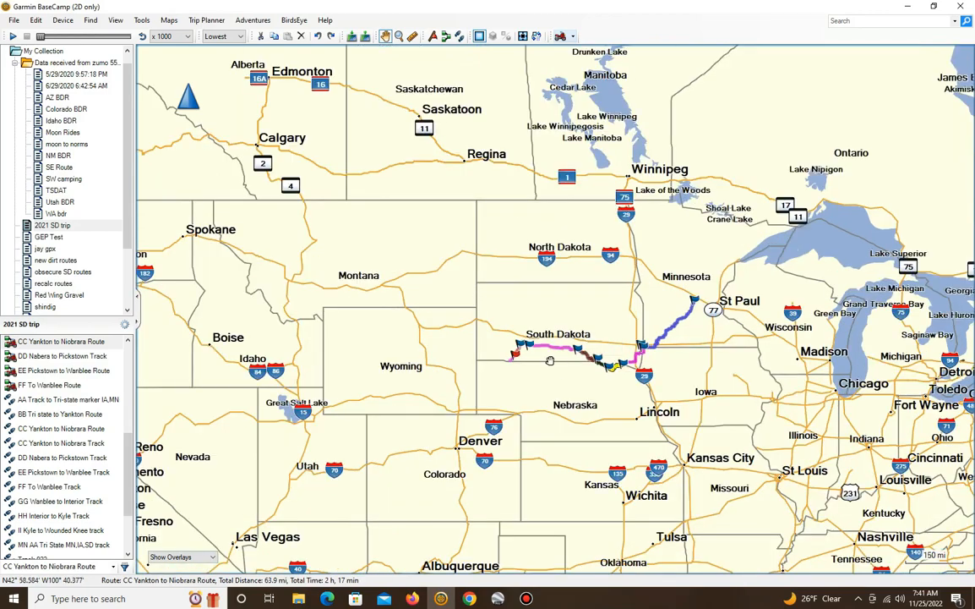
scroll(476, 343, up, 4)
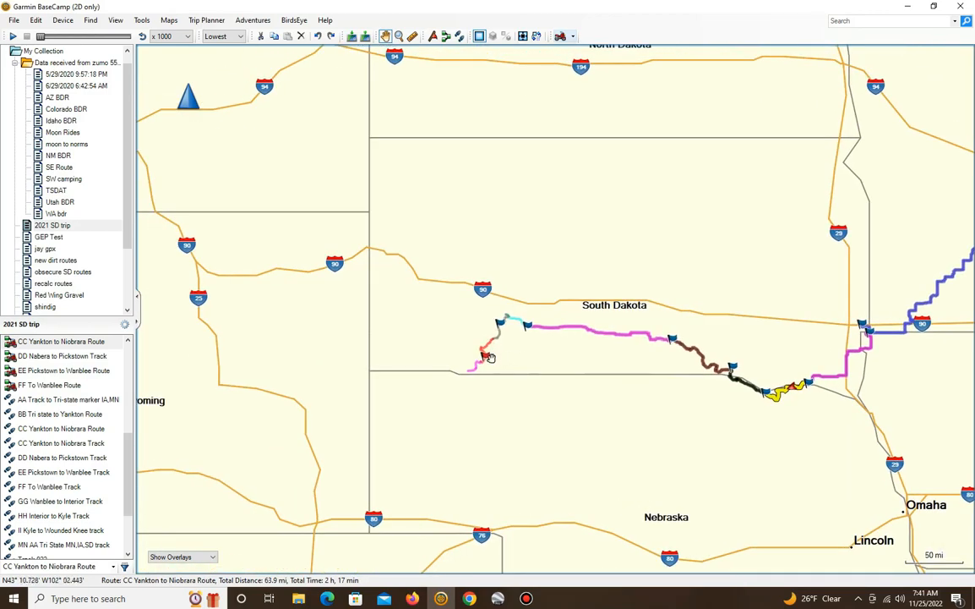
scroll(485, 343, up, 1)
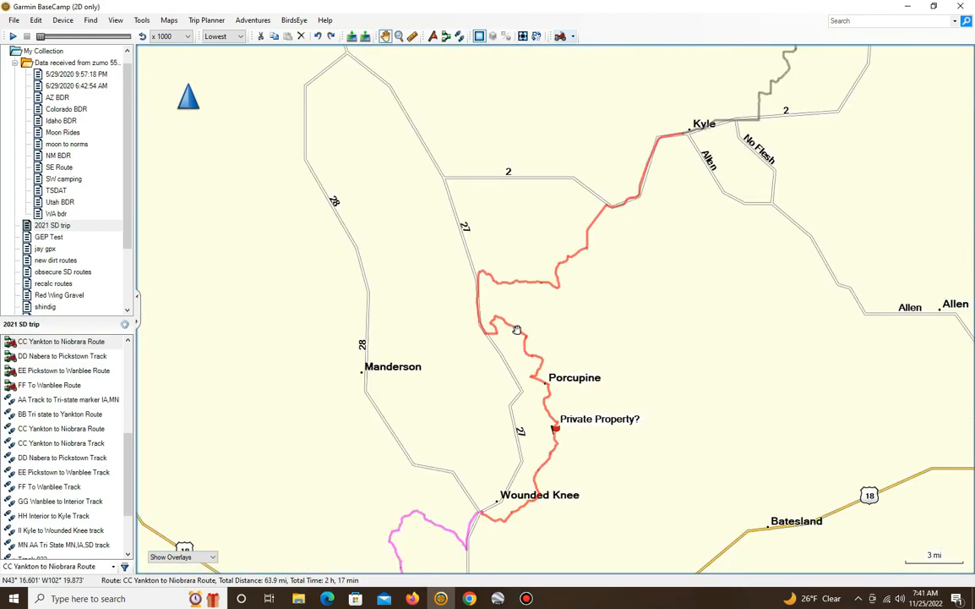
click(581, 246)
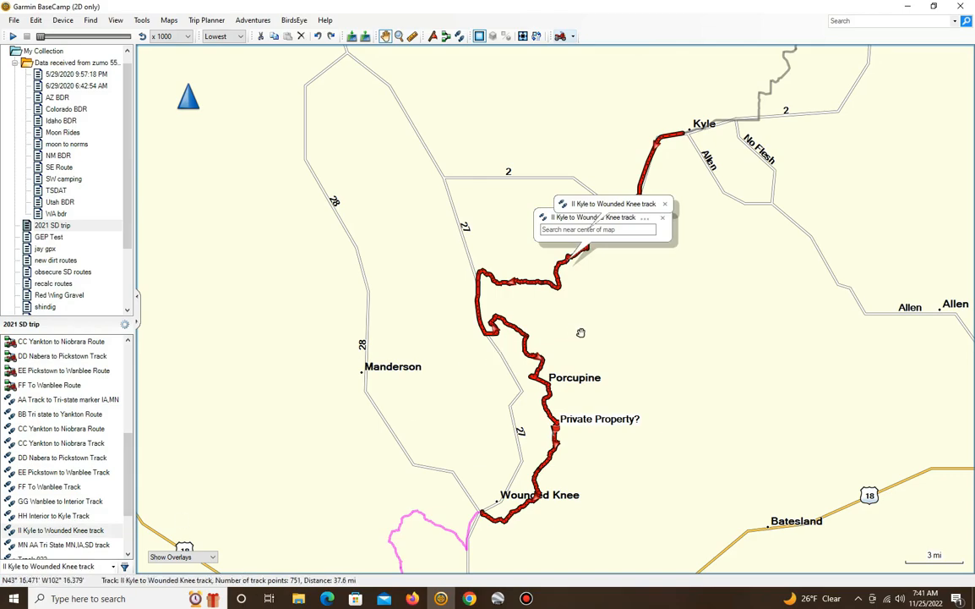
Split the II Kyle to Wounded Knee track at a point on its east-west stretch east of Bia-27
scroll(586, 333, down, 3)
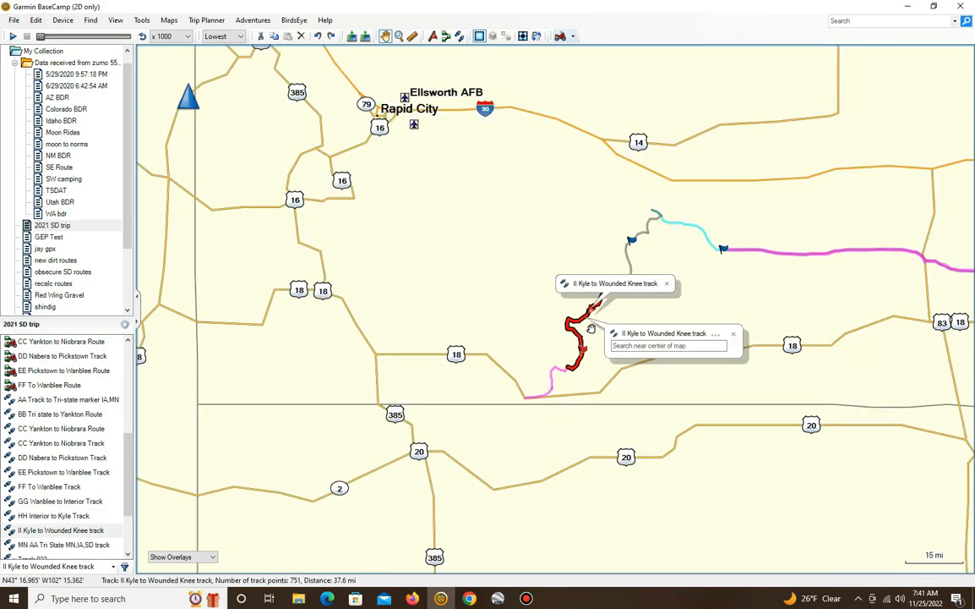
scroll(590, 328, up, 4)
drag(541, 325, 587, 333)
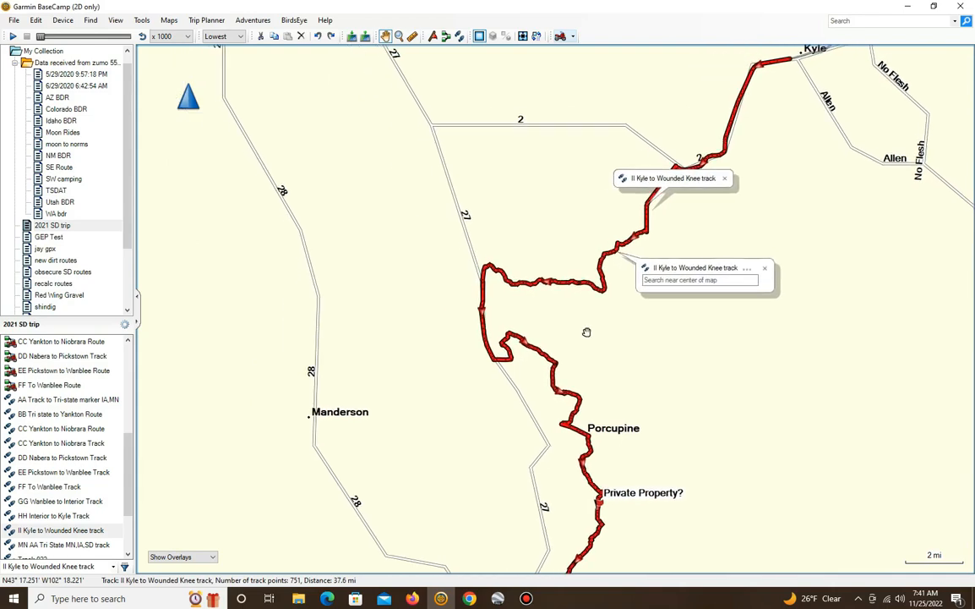
scroll(558, 309, up, 1)
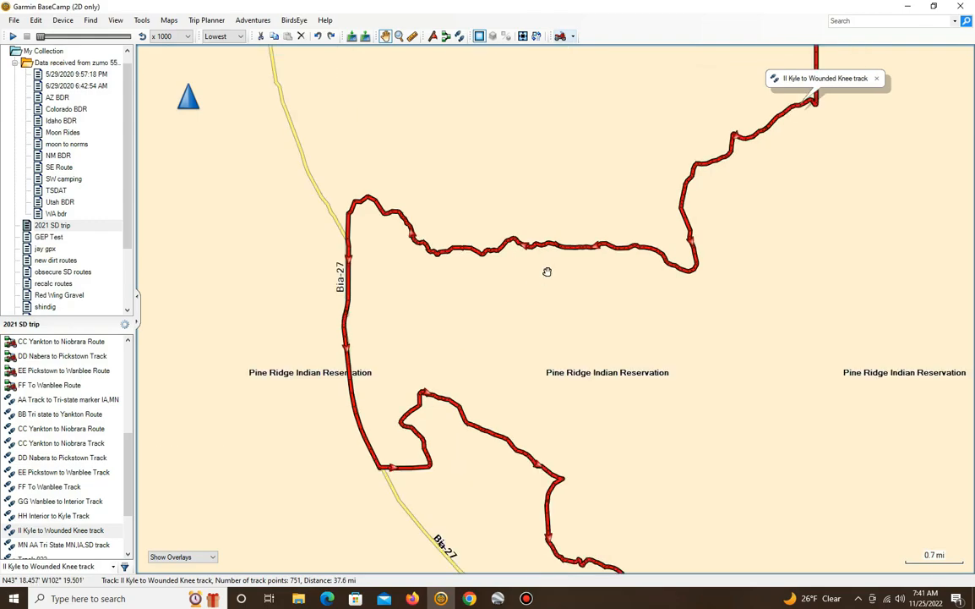
scroll(551, 268, up, 1)
scroll(561, 269, up, 1)
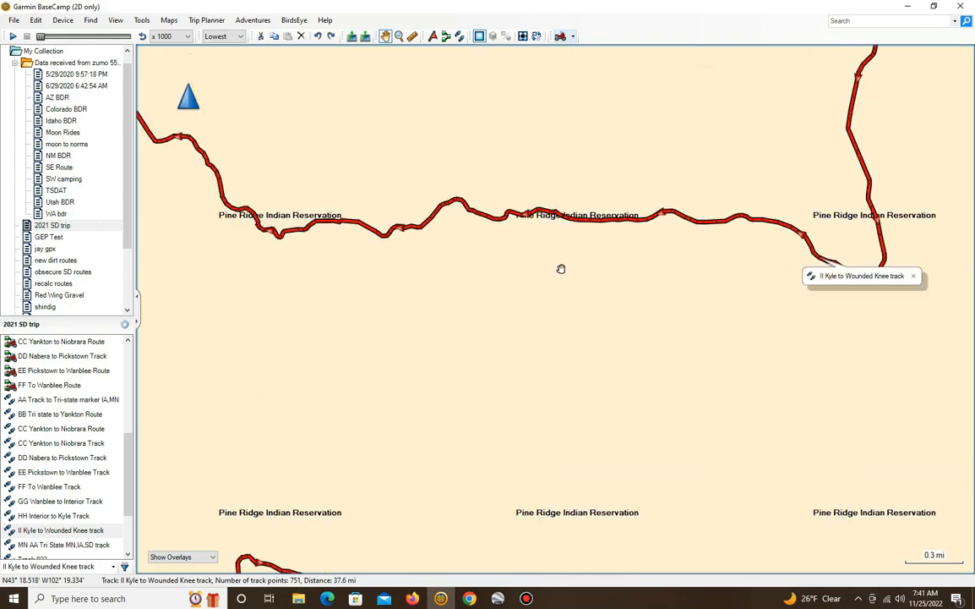
drag(561, 272, 649, 315)
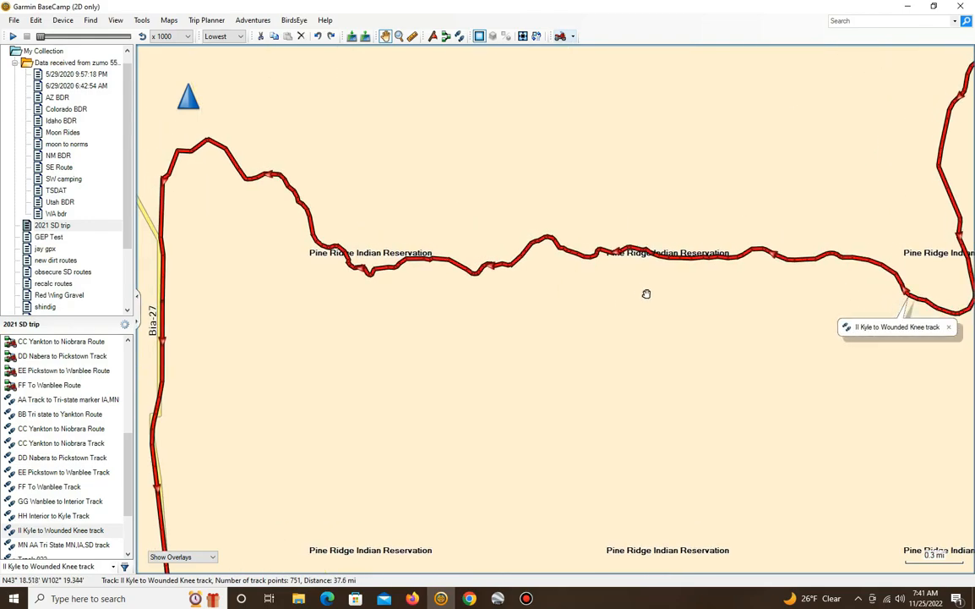
scroll(584, 273, up, 1)
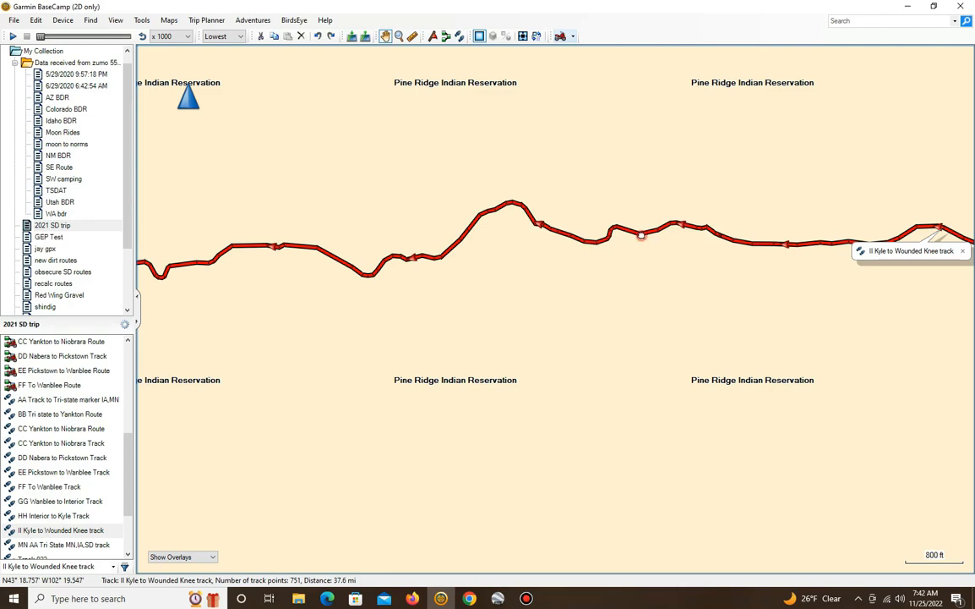
click(641, 235)
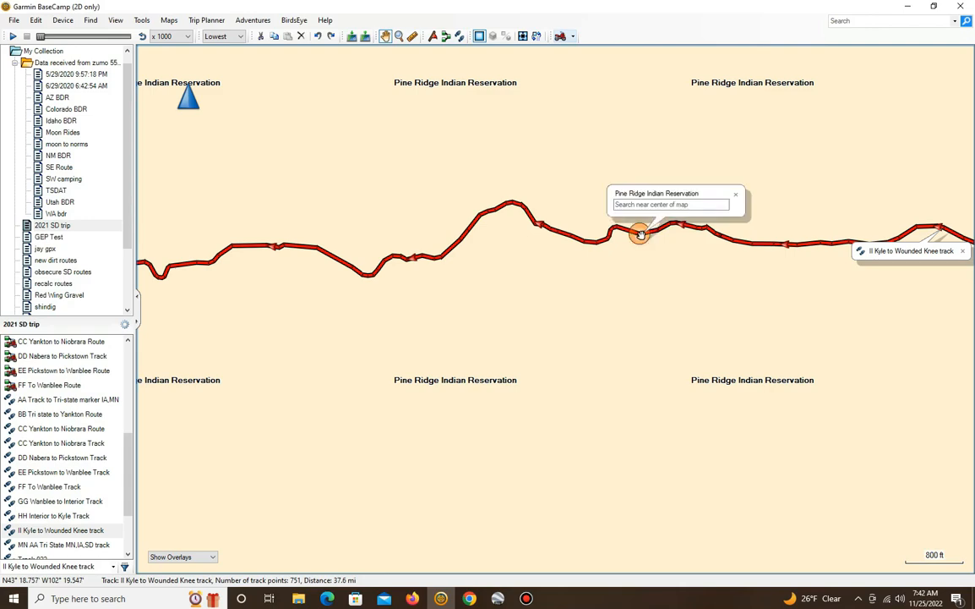
right_click(641, 235)
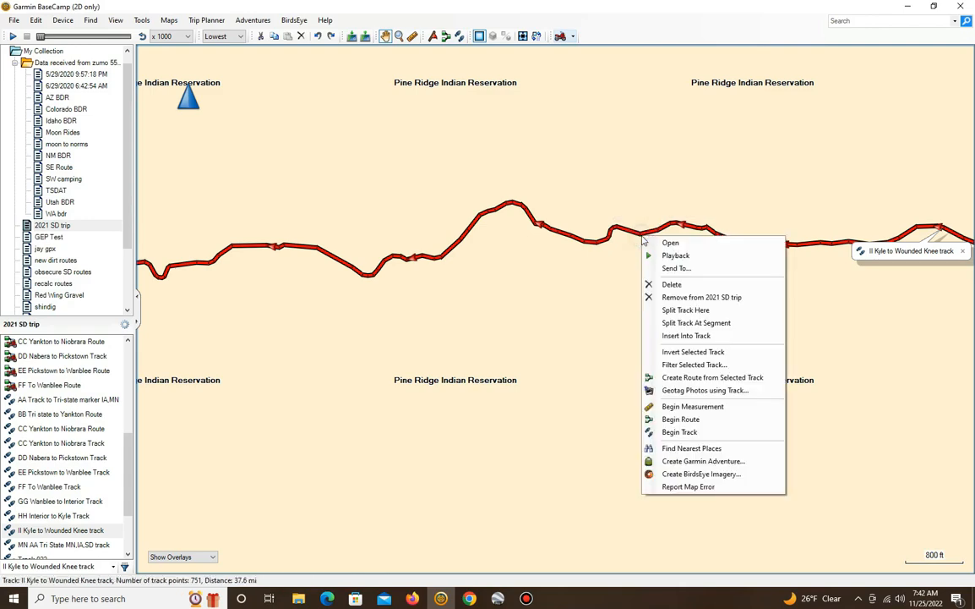
click(677, 310)
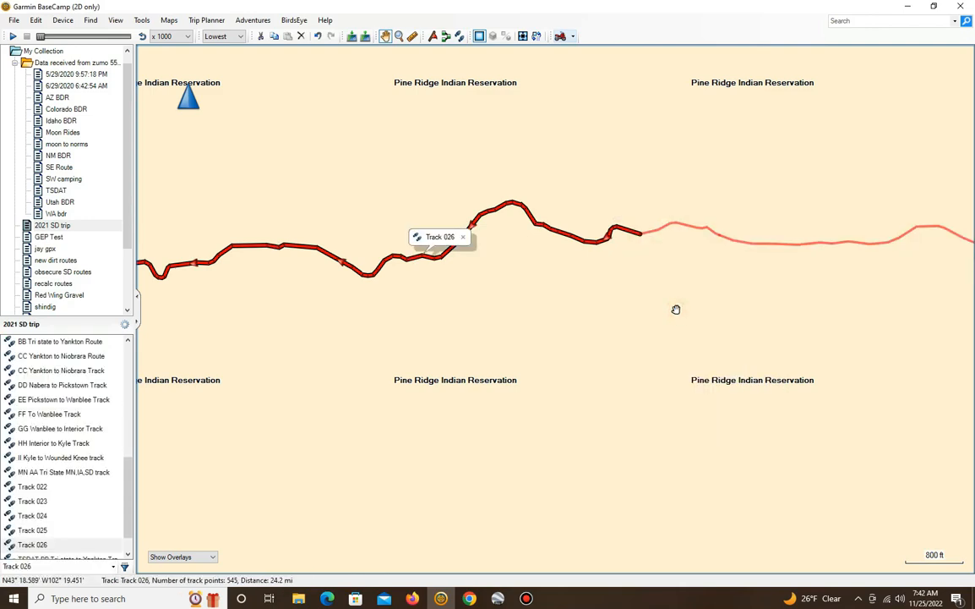
Split the western piece of the track again farther west, isolating a middle section about 0.6 mi long
click(422, 255)
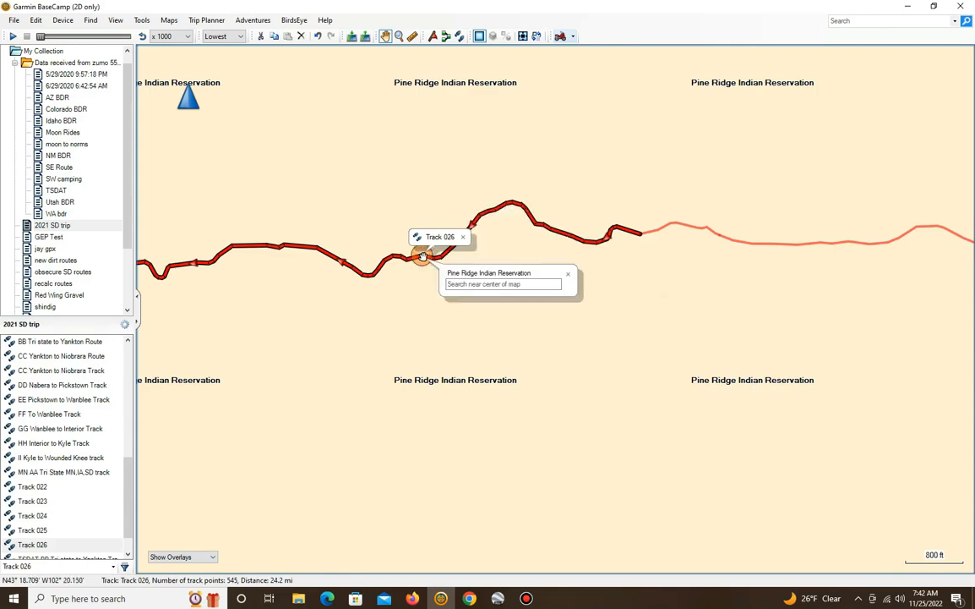
right_click(423, 256)
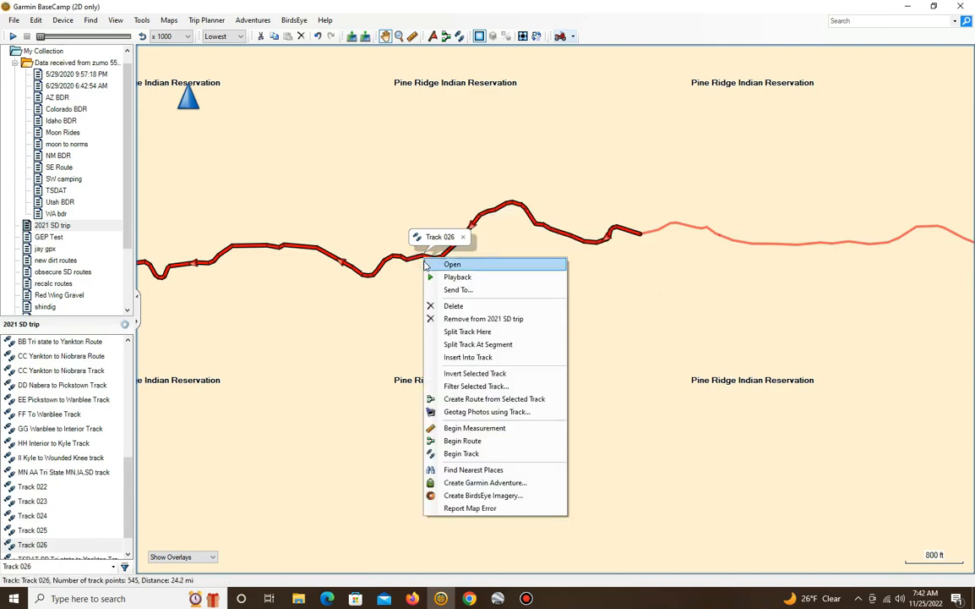
click(496, 332)
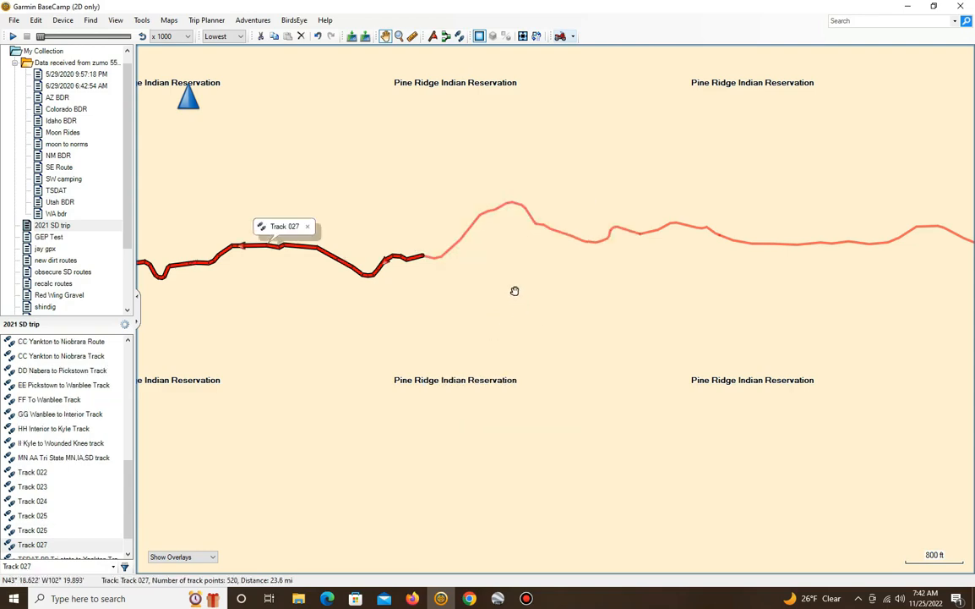
Export only the isolated middle section, Track 026, as a GPX file into the Google Earth Animation folder
mouse_move(510, 207)
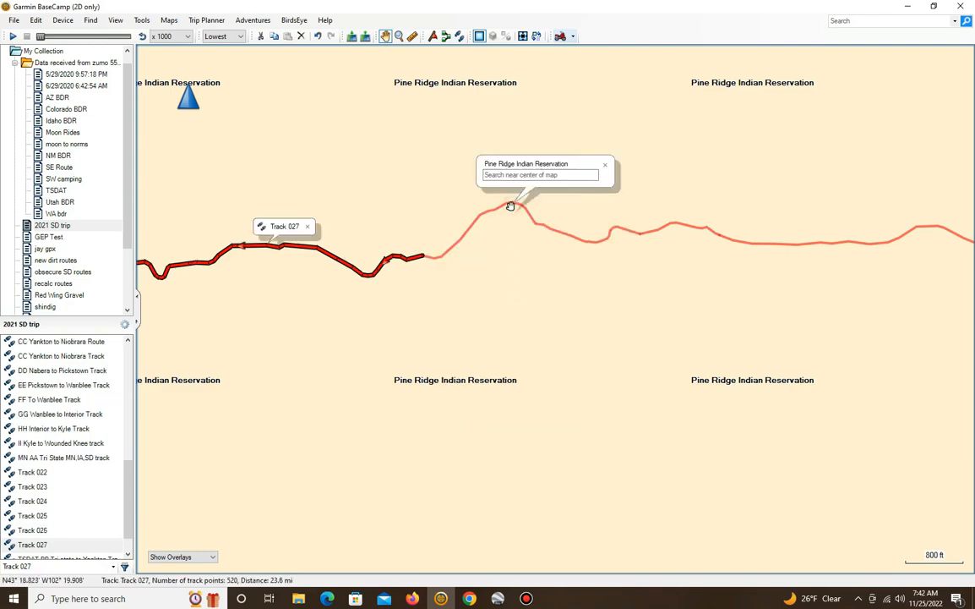
click(40, 529)
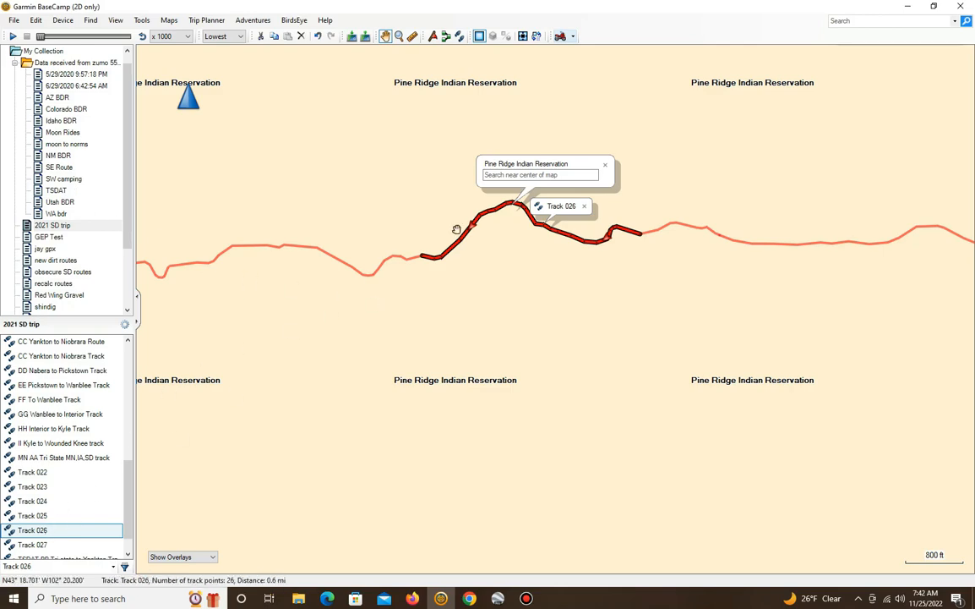
click(15, 20)
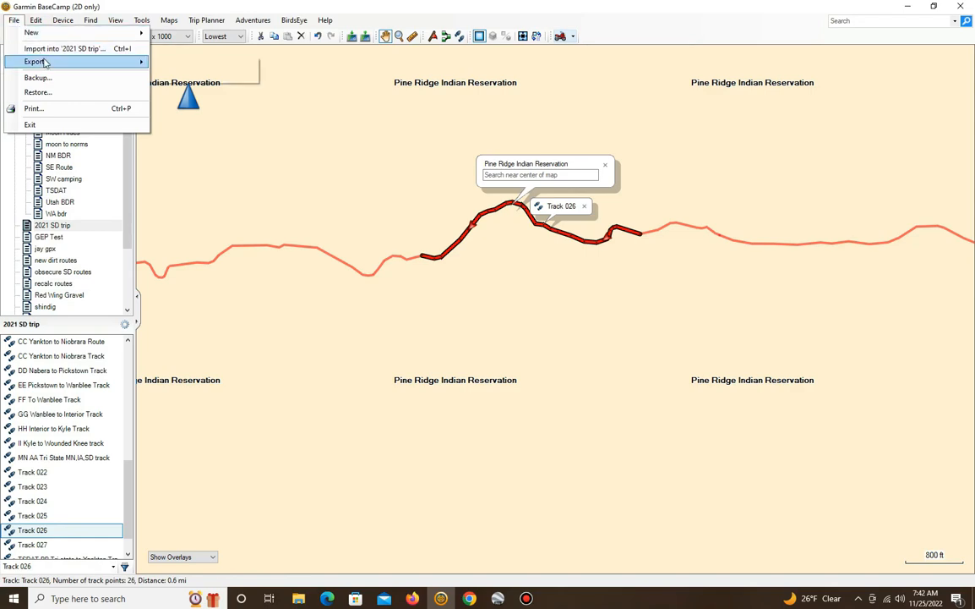
mouse_move(53, 62)
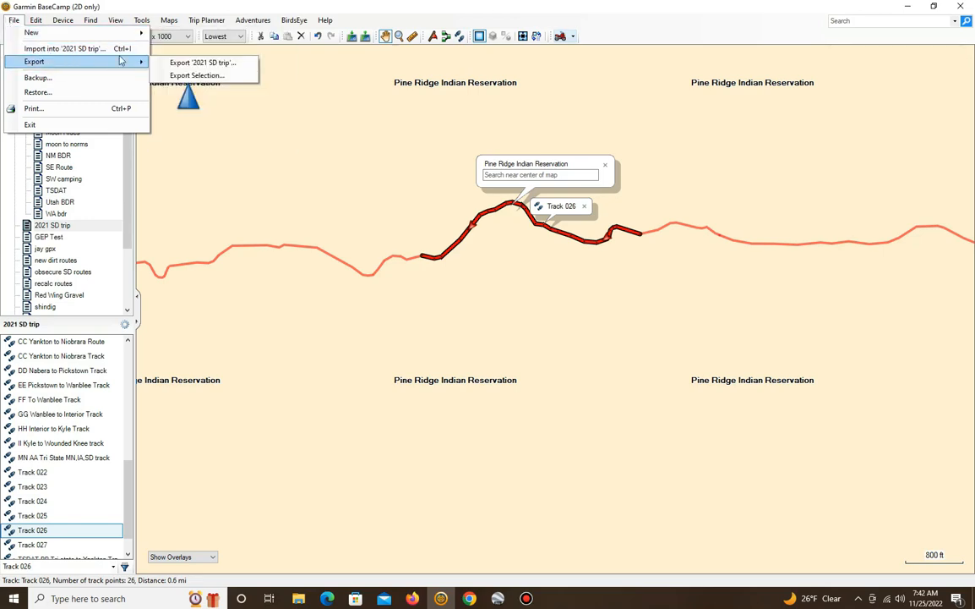
click(188, 75)
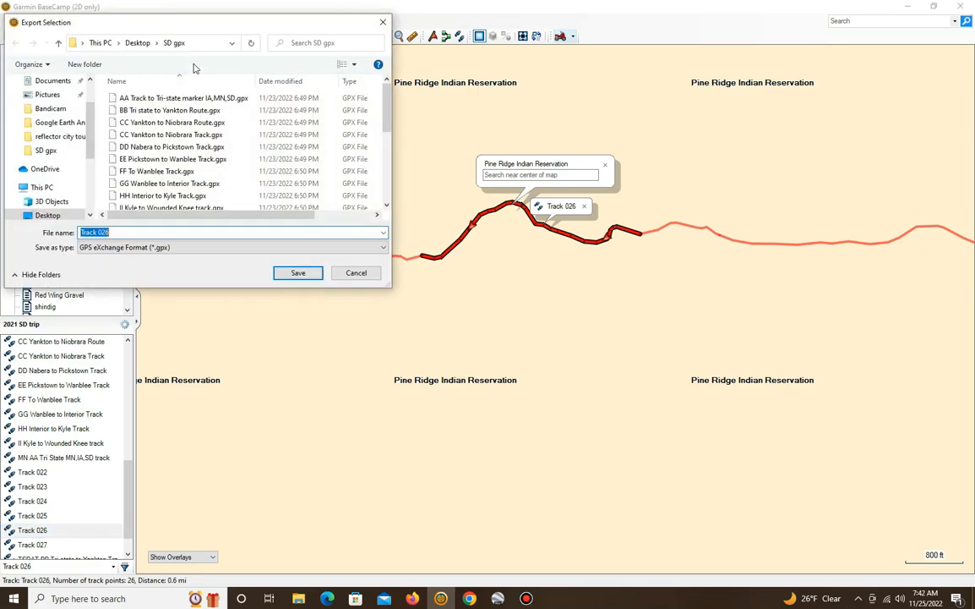
click(53, 125)
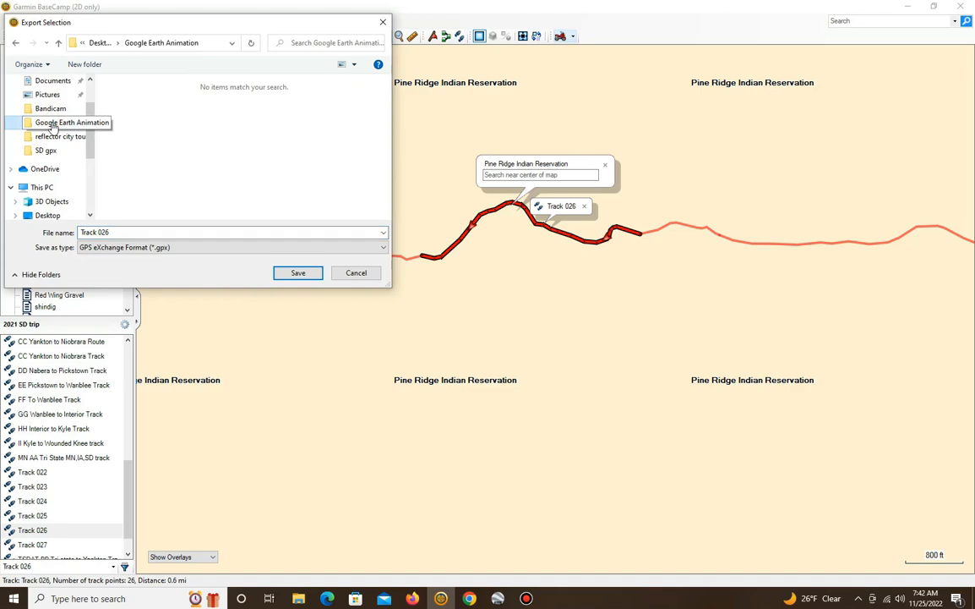
click(296, 273)
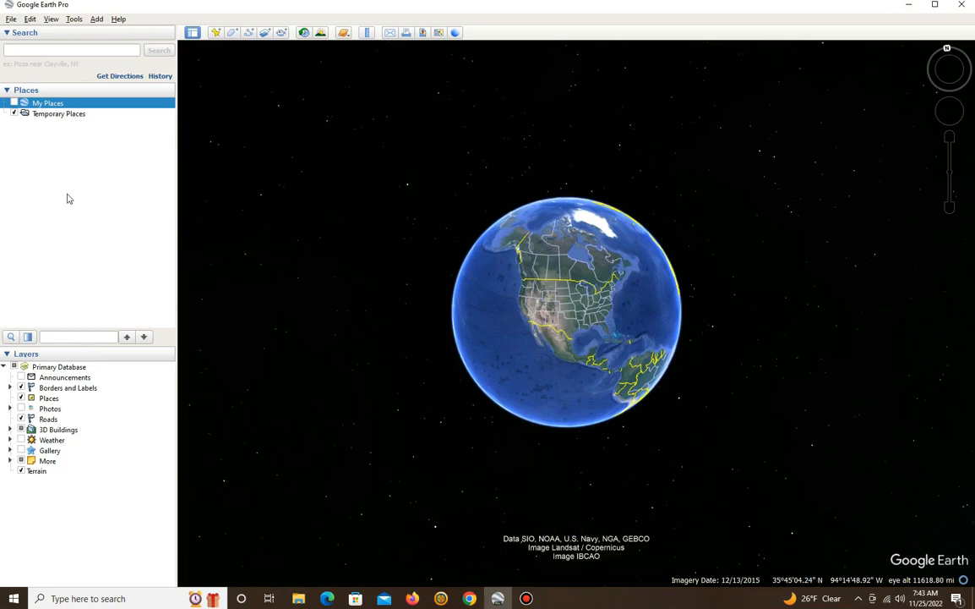
click(12, 20)
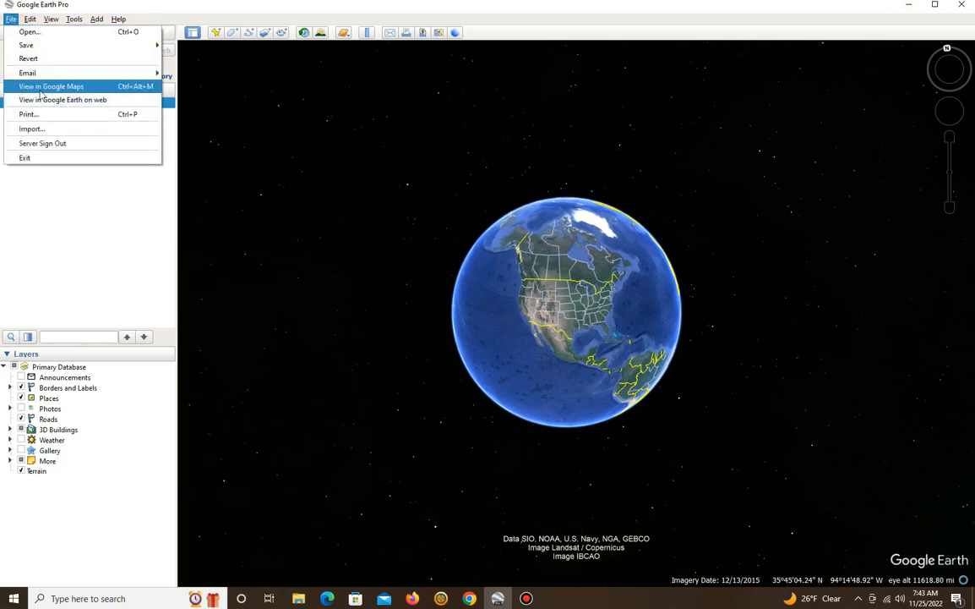
click(89, 215)
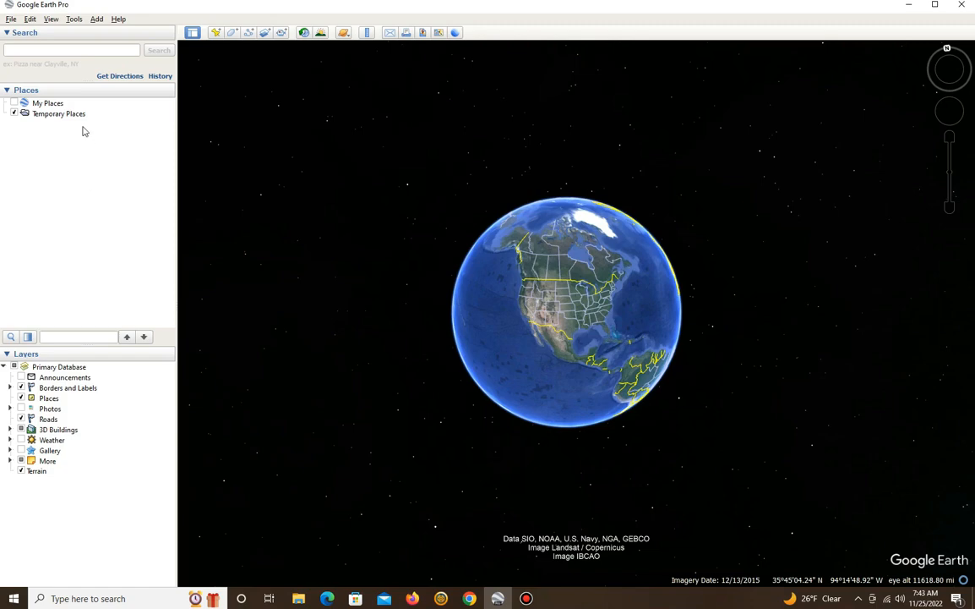
Review the Touring options in Google Earth Pro for tours made from folders, lines and tracks, and accept them
click(74, 20)
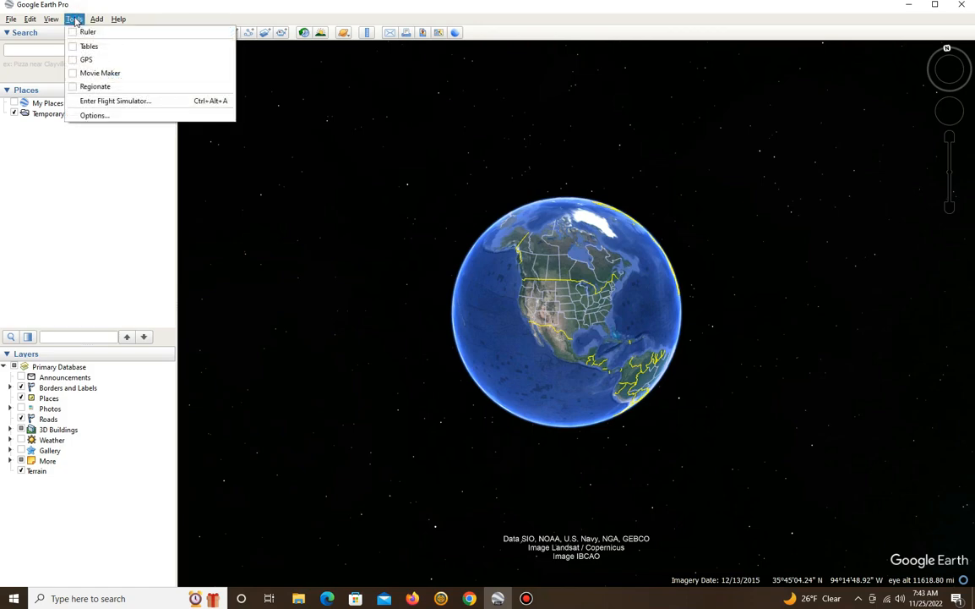
click(93, 113)
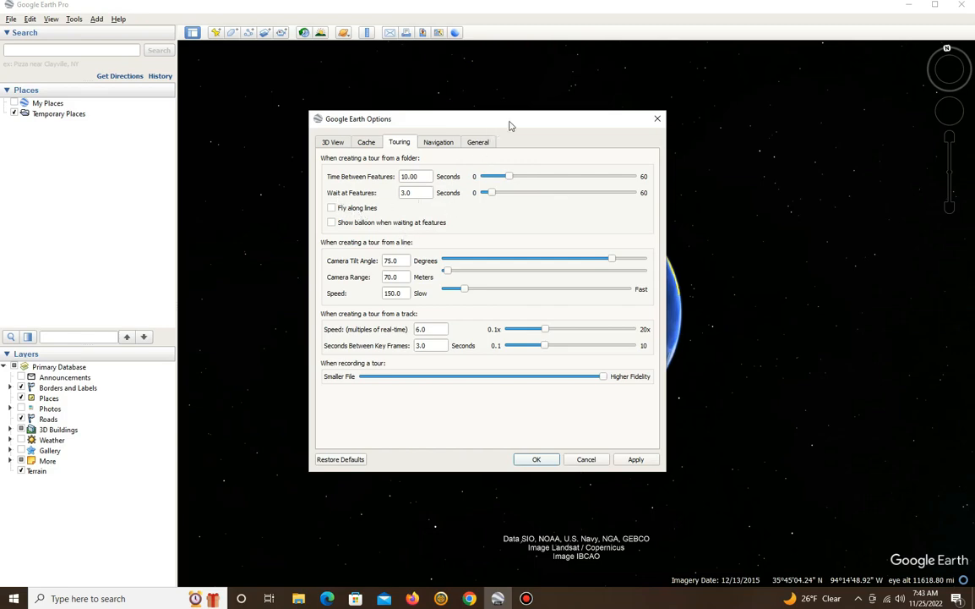
drag(510, 125, 236, 130)
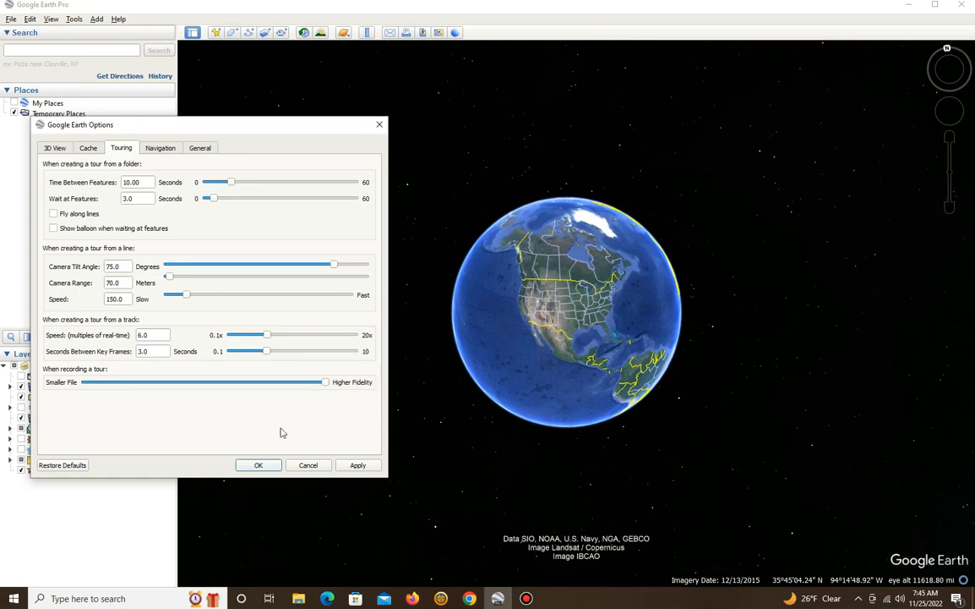
click(258, 464)
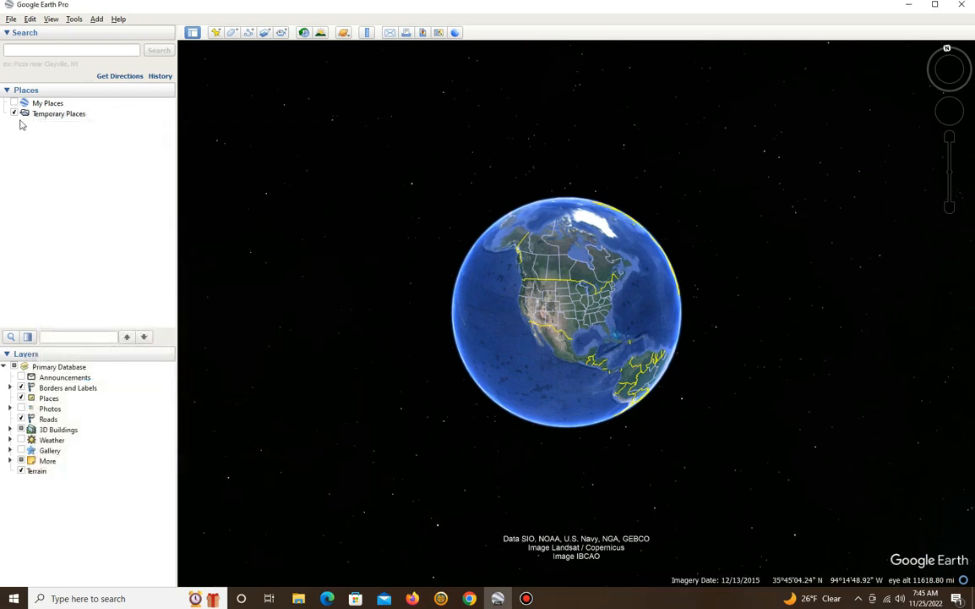
Import Track 026.gpx from the Google Earth Animation folder as KML LineStrings with altitudes adjusted to ground height, and move it into My Places
click(11, 20)
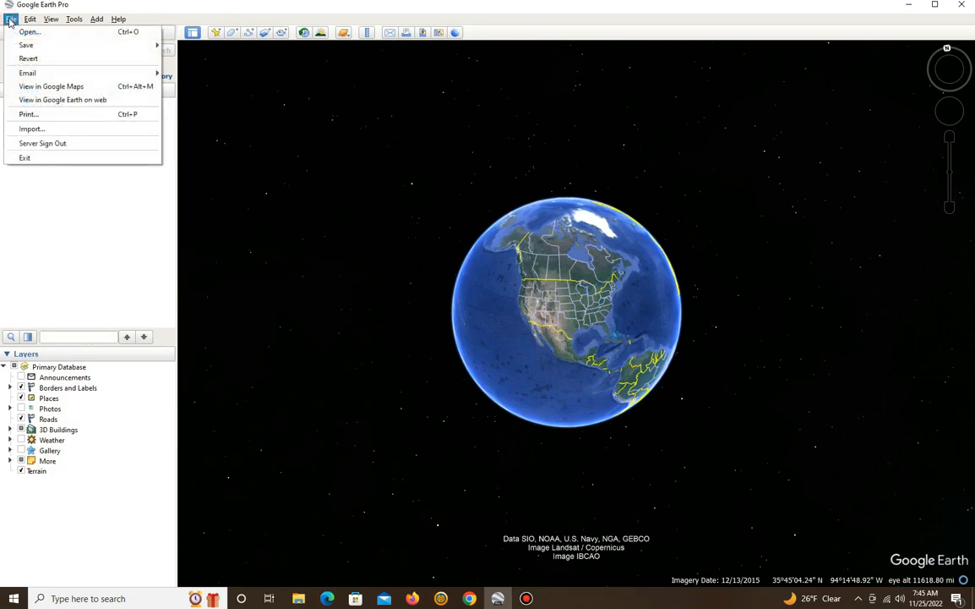
click(46, 129)
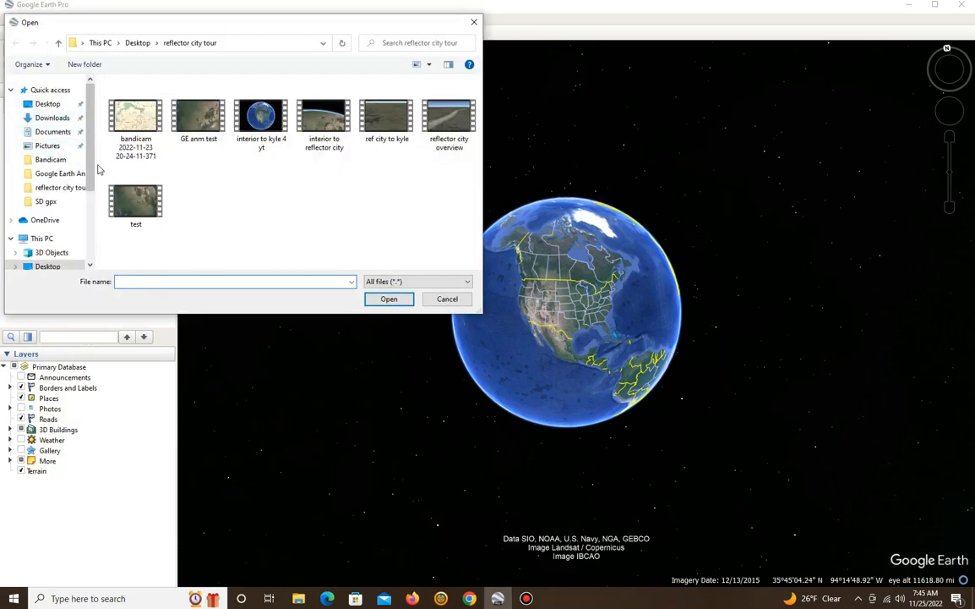
click(66, 174)
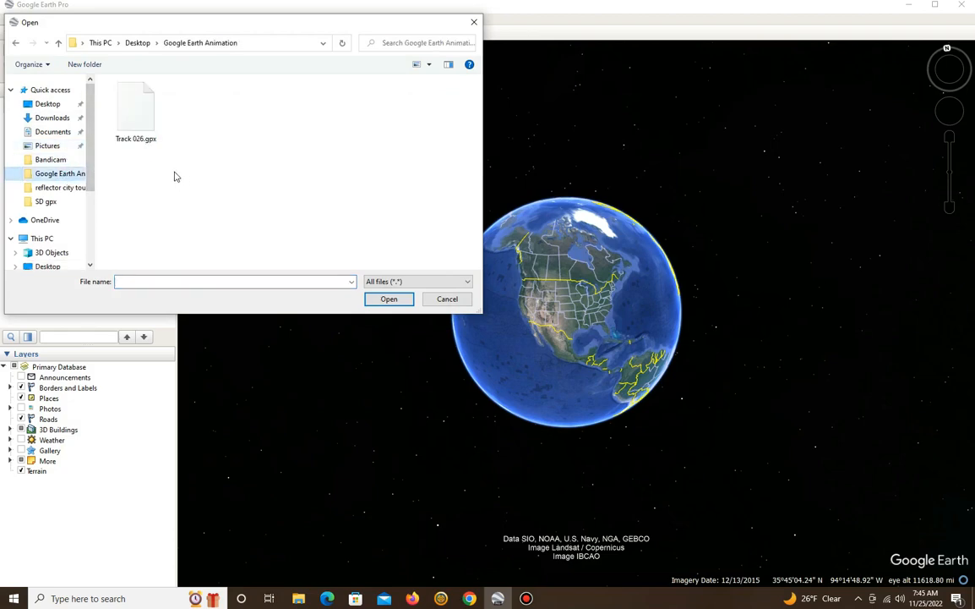
click(138, 112)
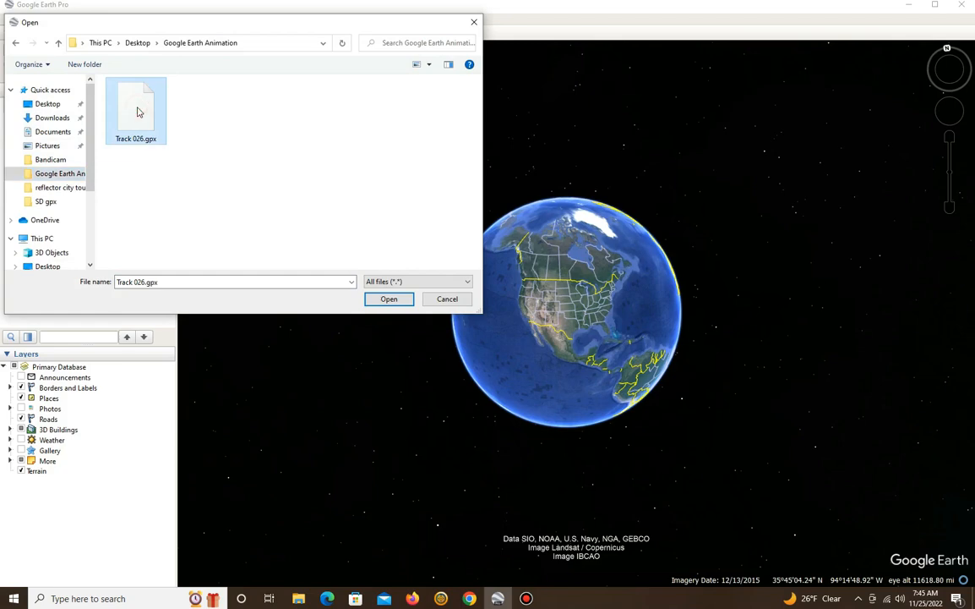
click(388, 299)
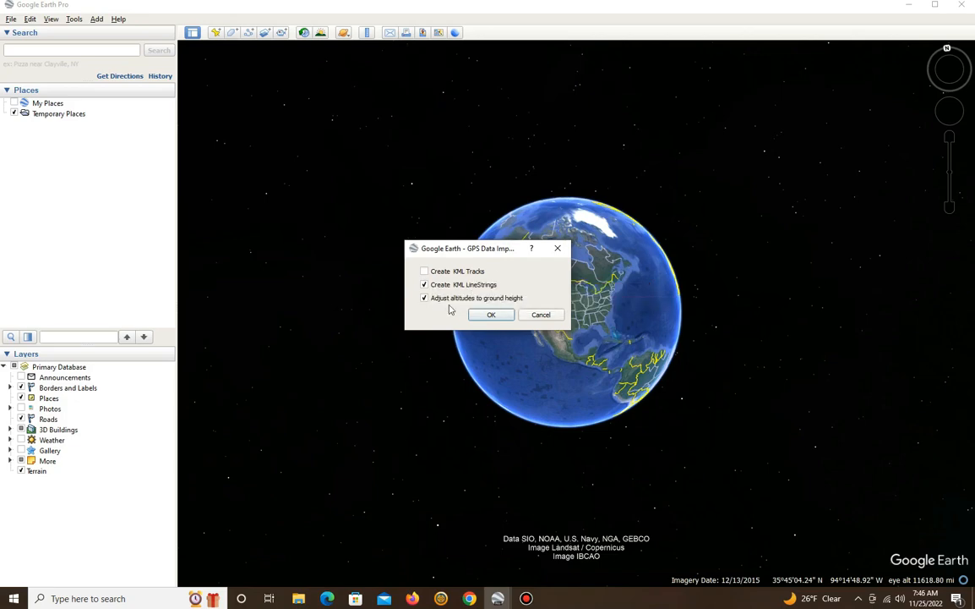
click(491, 315)
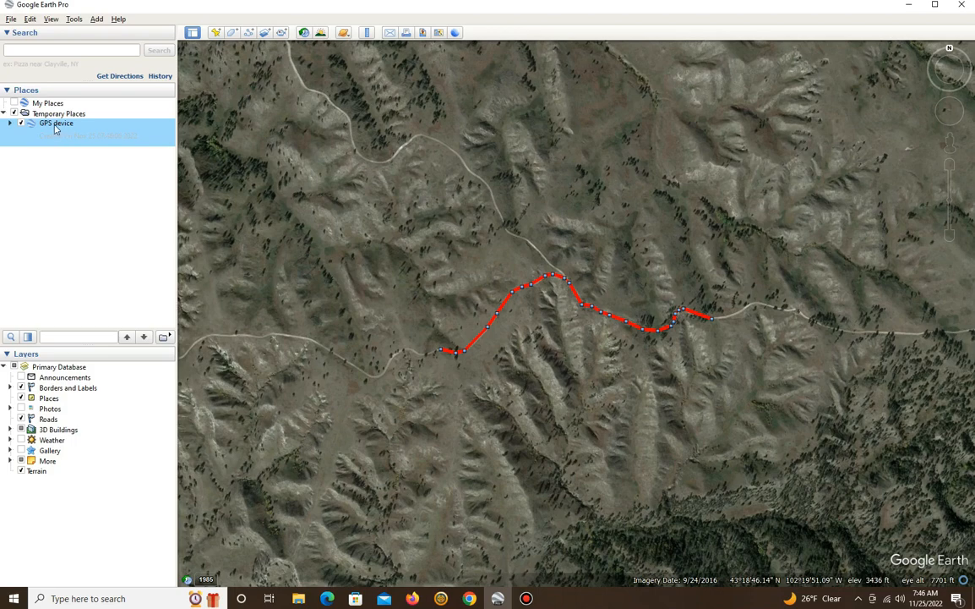
drag(56, 123, 57, 104)
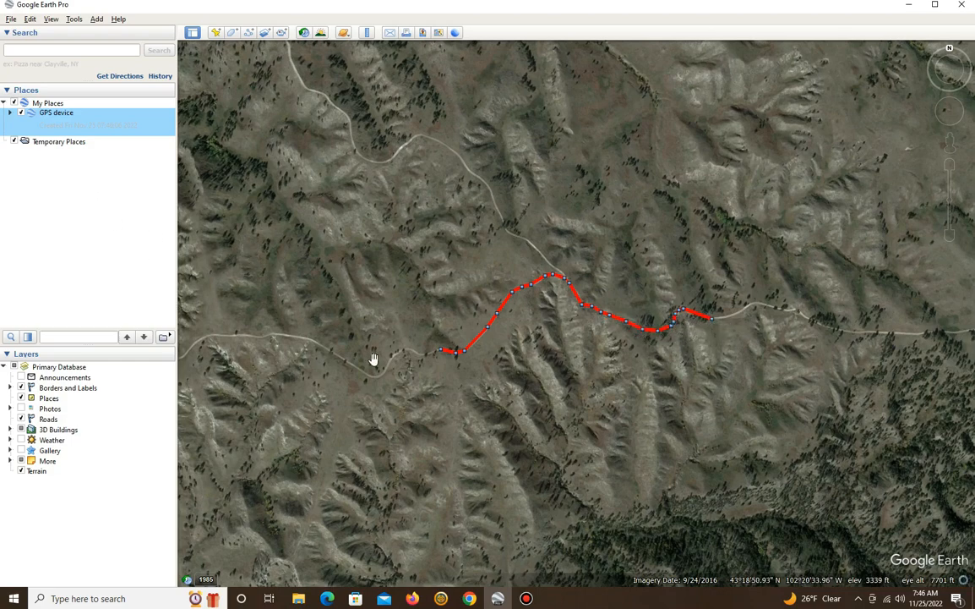
Examine the contents of the imported GPS data down to the individual points, including the details of point Track 026-6
click(9, 113)
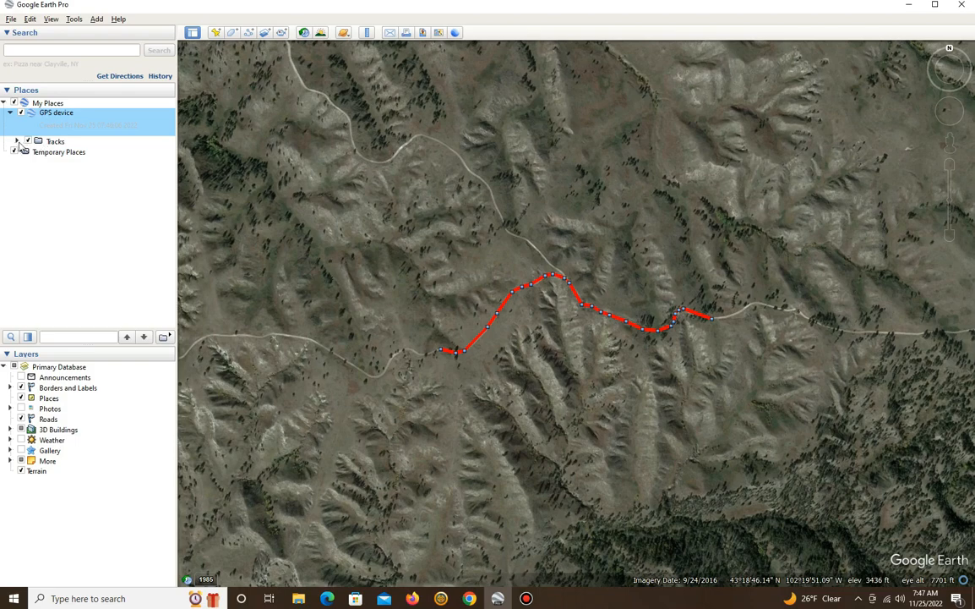
click(16, 141)
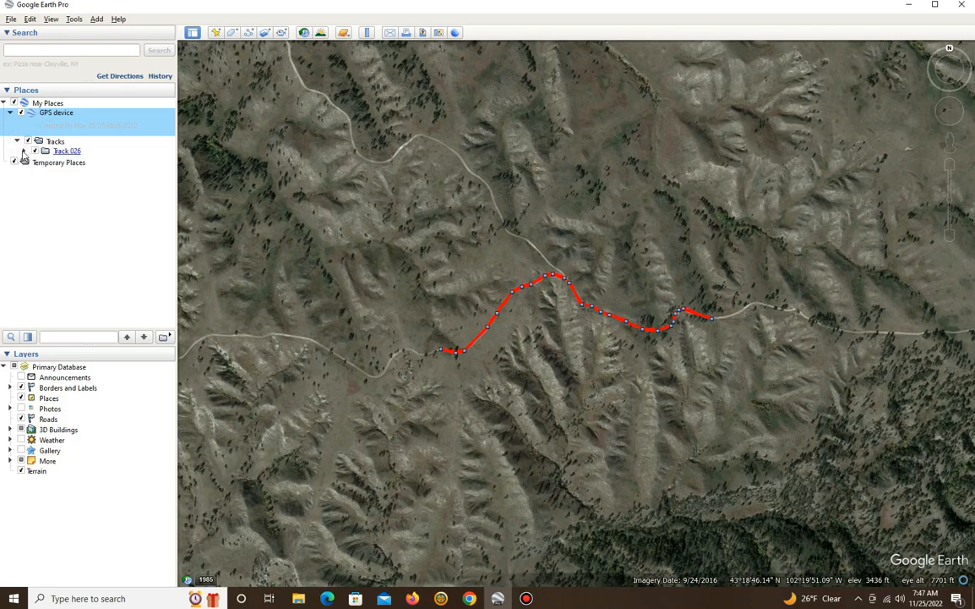
click(24, 151)
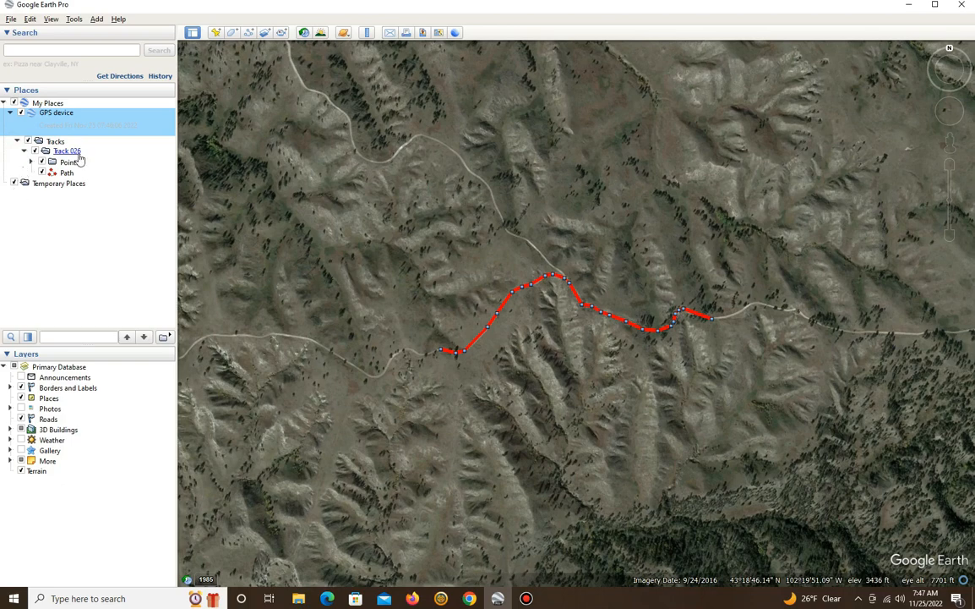
click(31, 162)
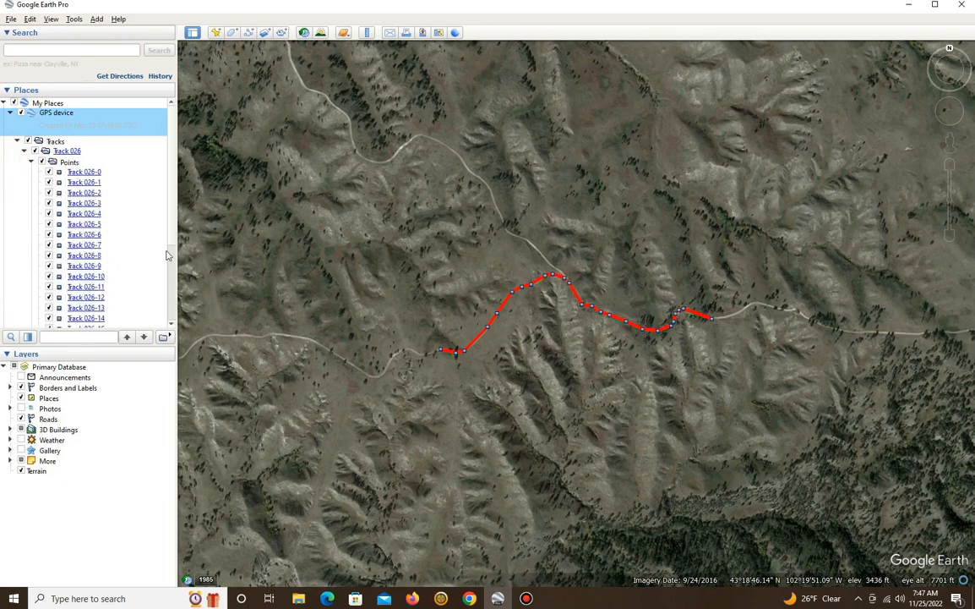
scroll(168, 269, down, 4)
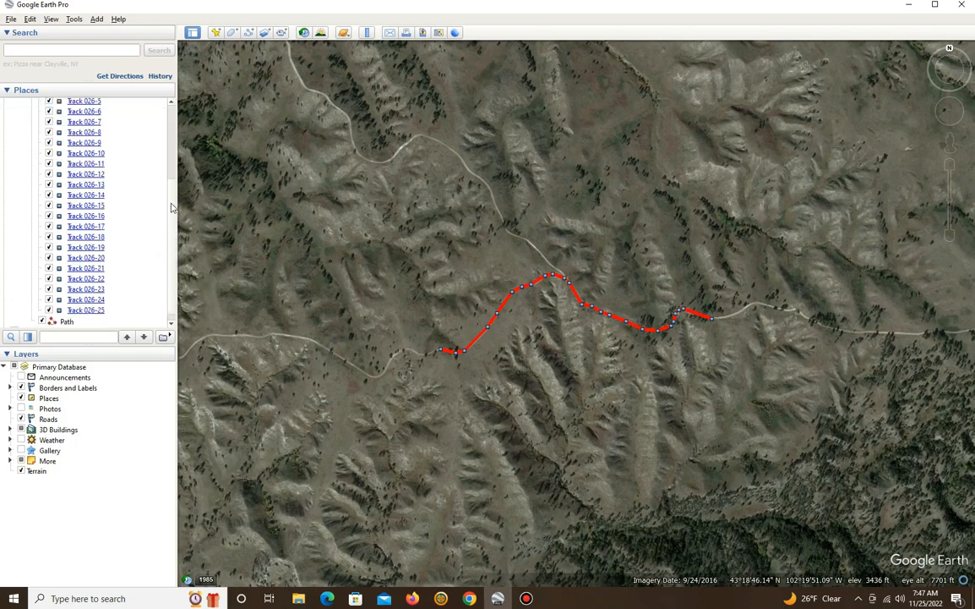
scroll(172, 177, up, 5)
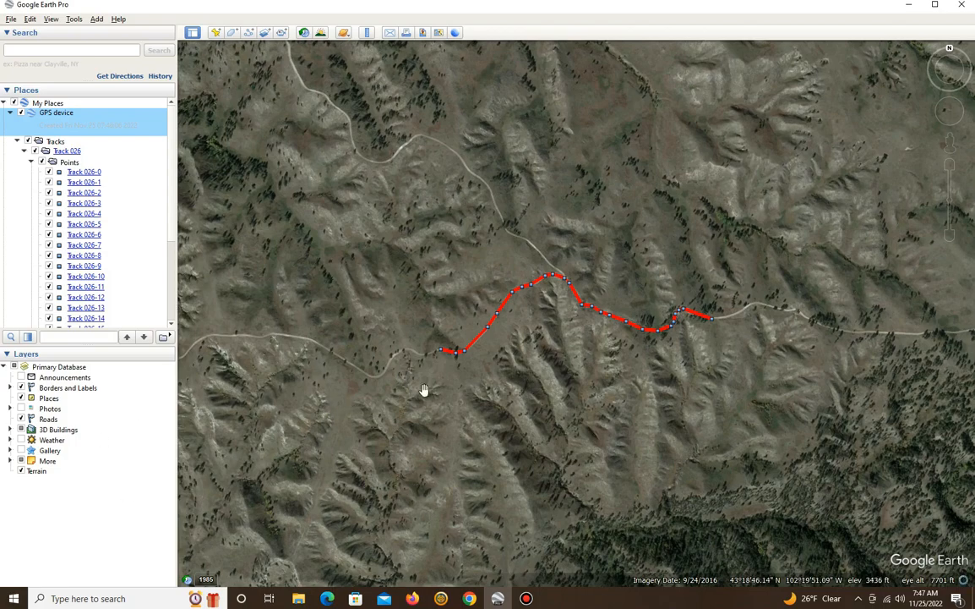
scroll(448, 348, down, 1)
scroll(448, 348, down, 3)
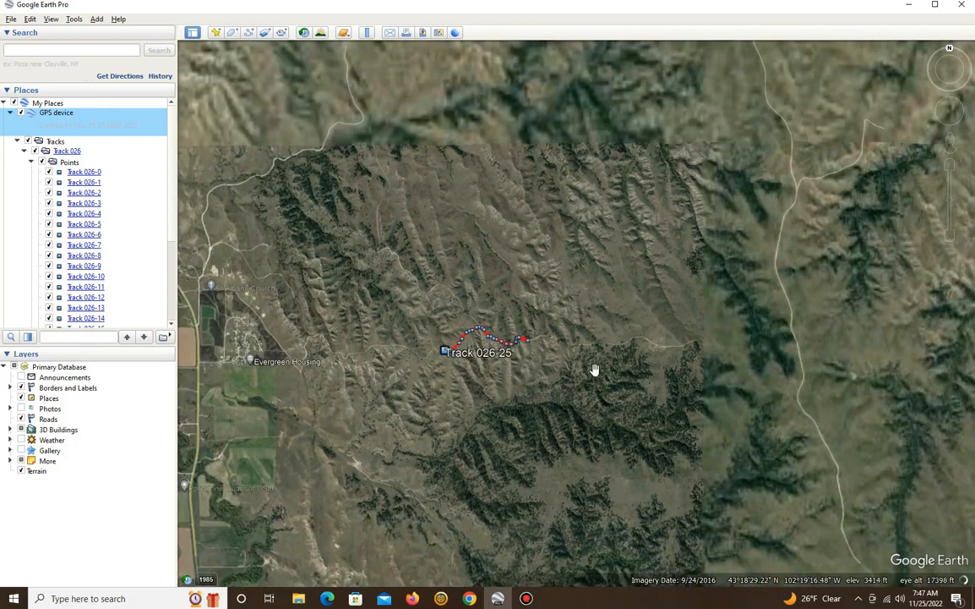
scroll(446, 366, up, 3)
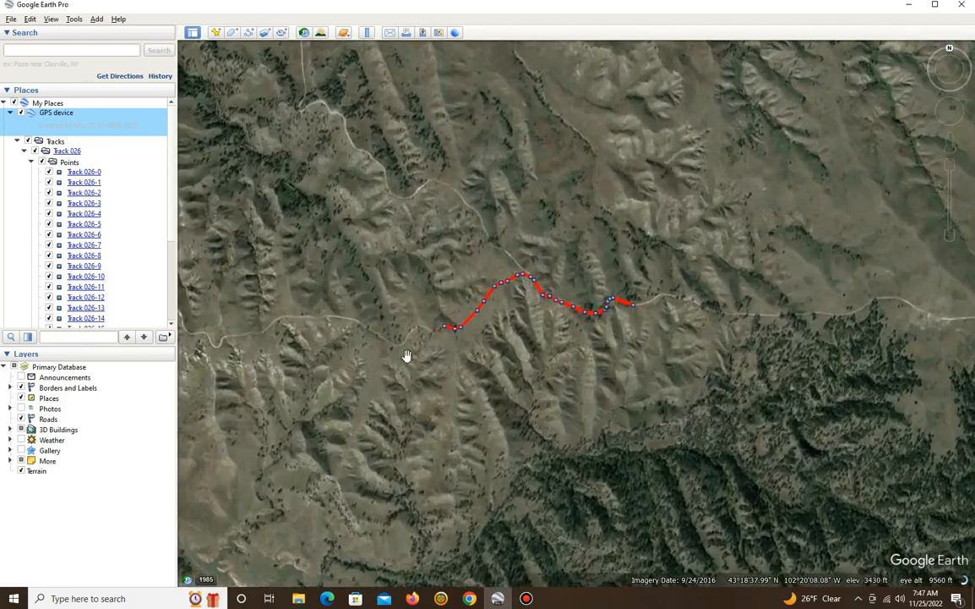
click(85, 235)
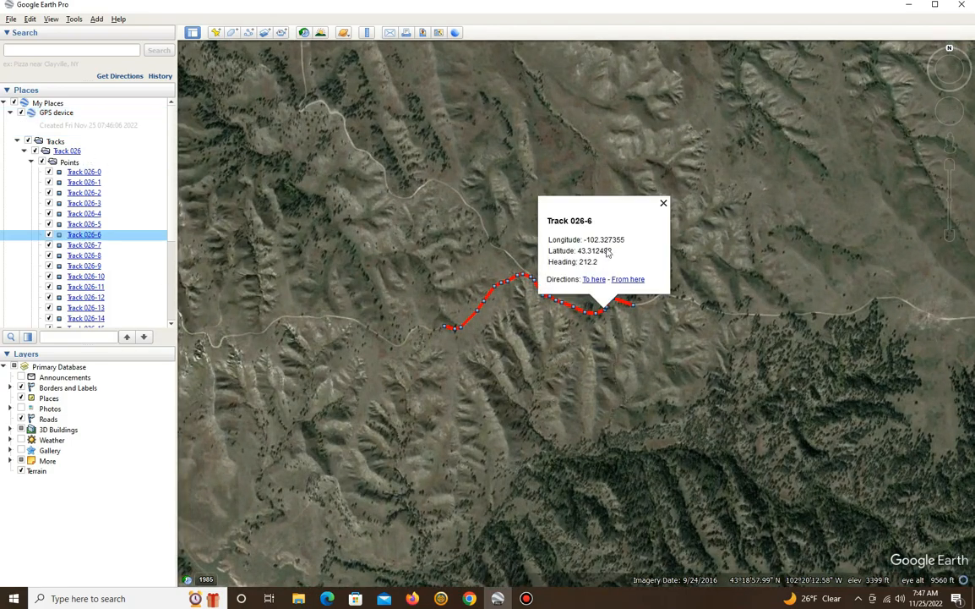
click(664, 204)
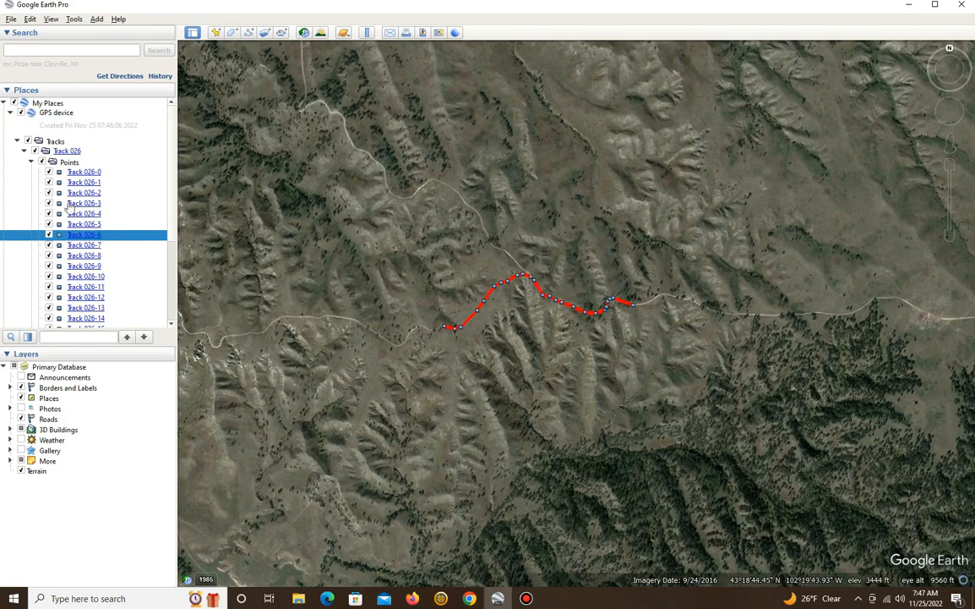
Hide all the points of Track 026, and check the path's visibility by switching it off and on again
click(41, 162)
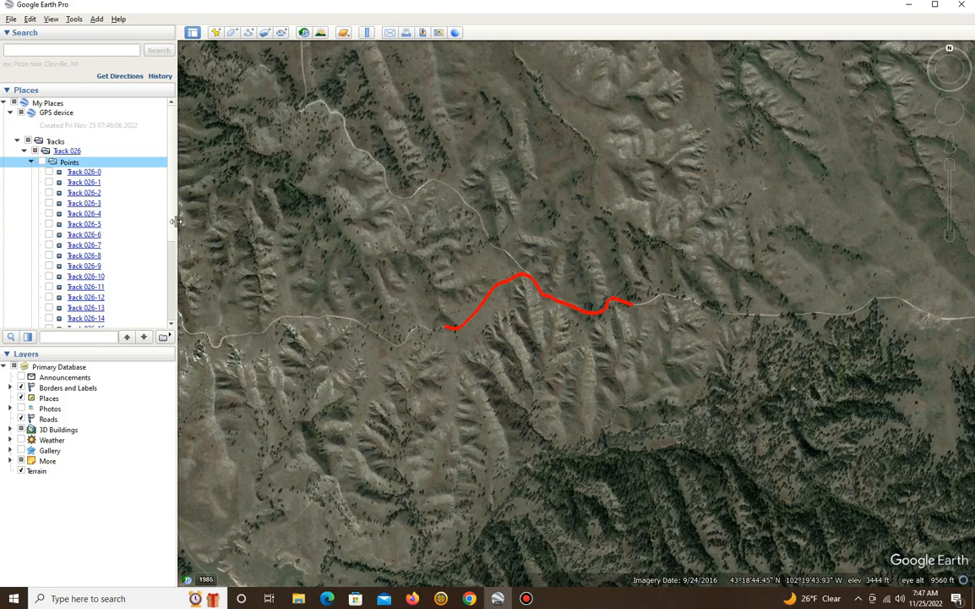
scroll(173, 249, down, 4)
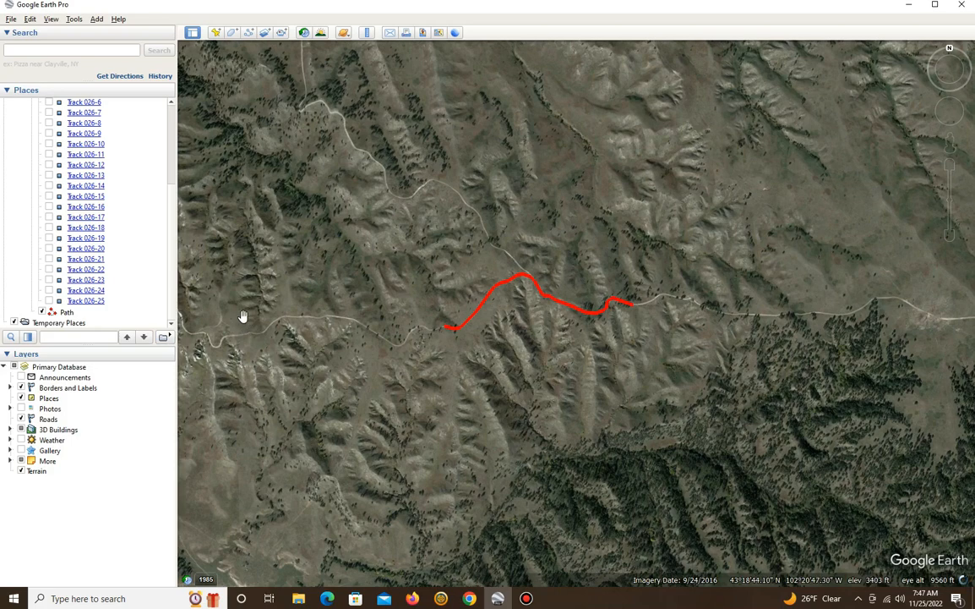
click(42, 312)
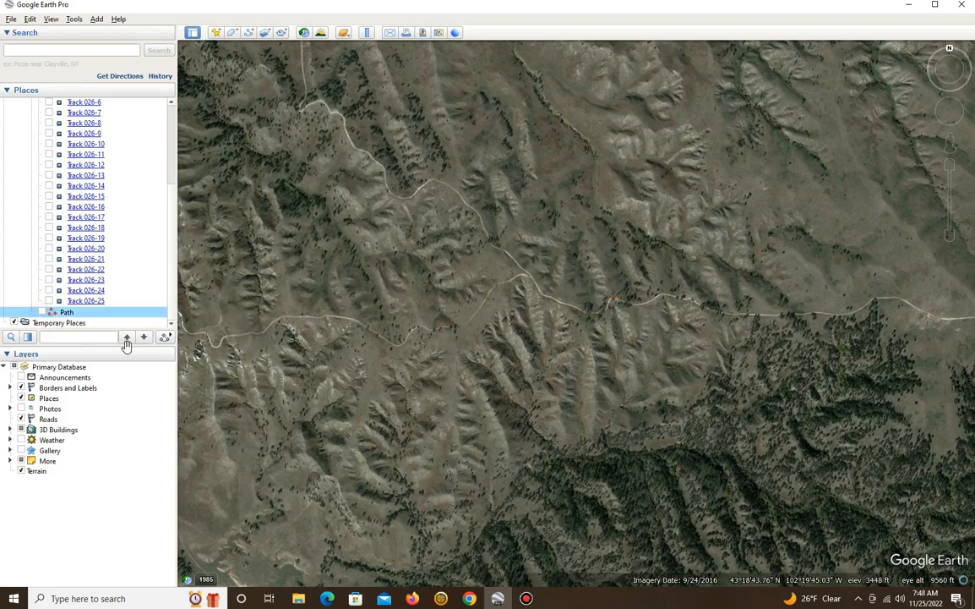
click(42, 312)
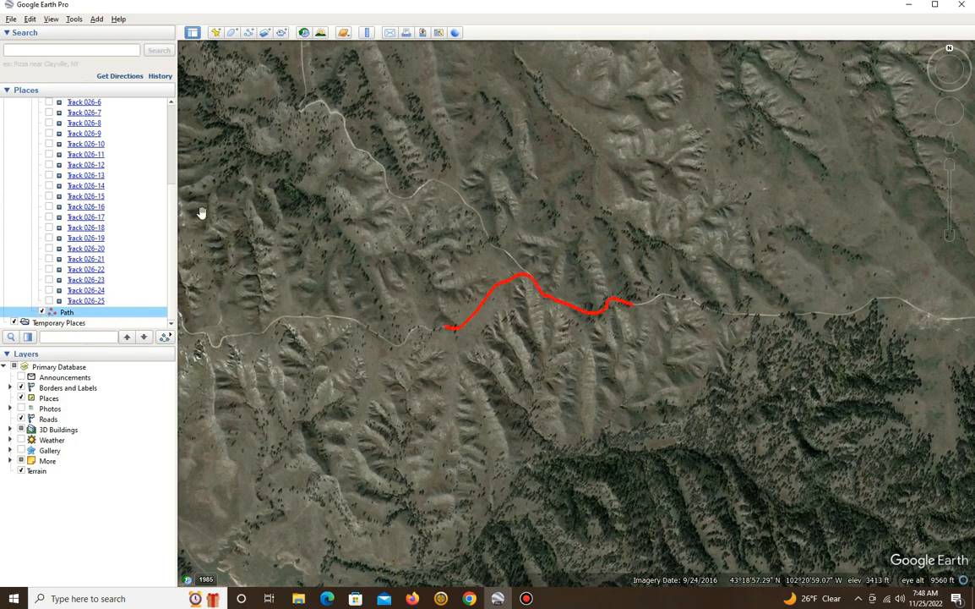
Change the line color of the Track 026 path to bright green (#00ff00)
right_click(65, 316)
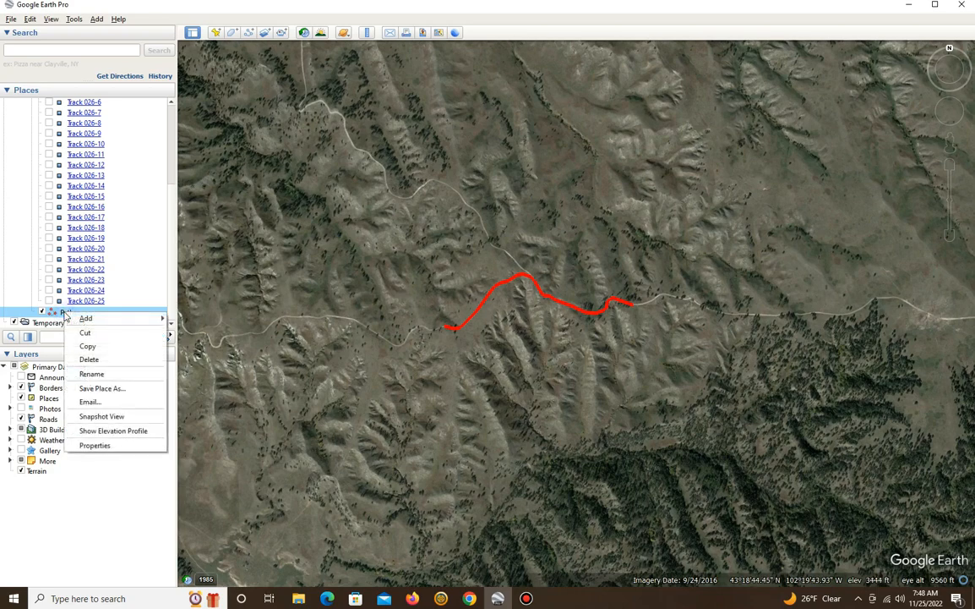
click(97, 446)
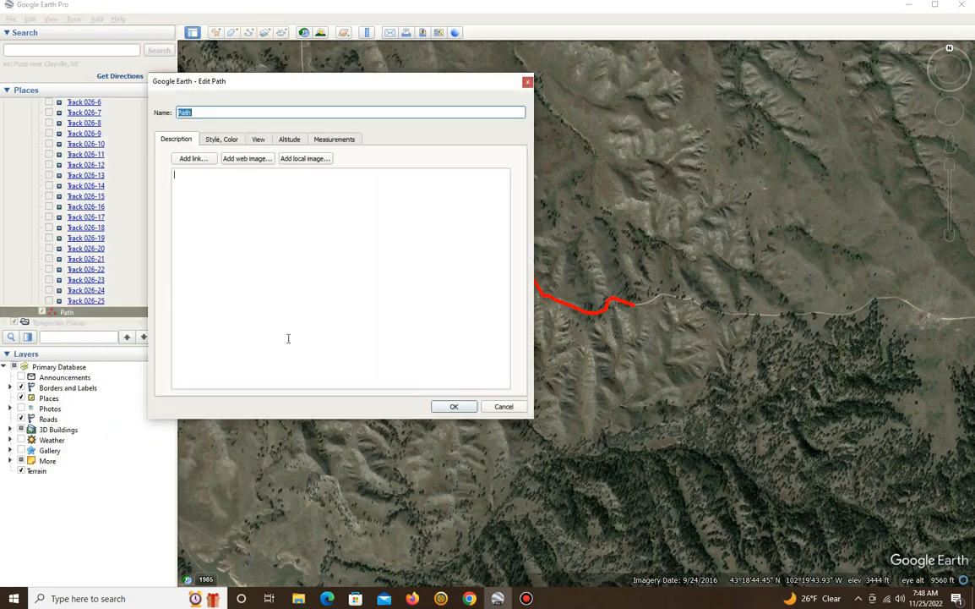
click(221, 140)
click(206, 179)
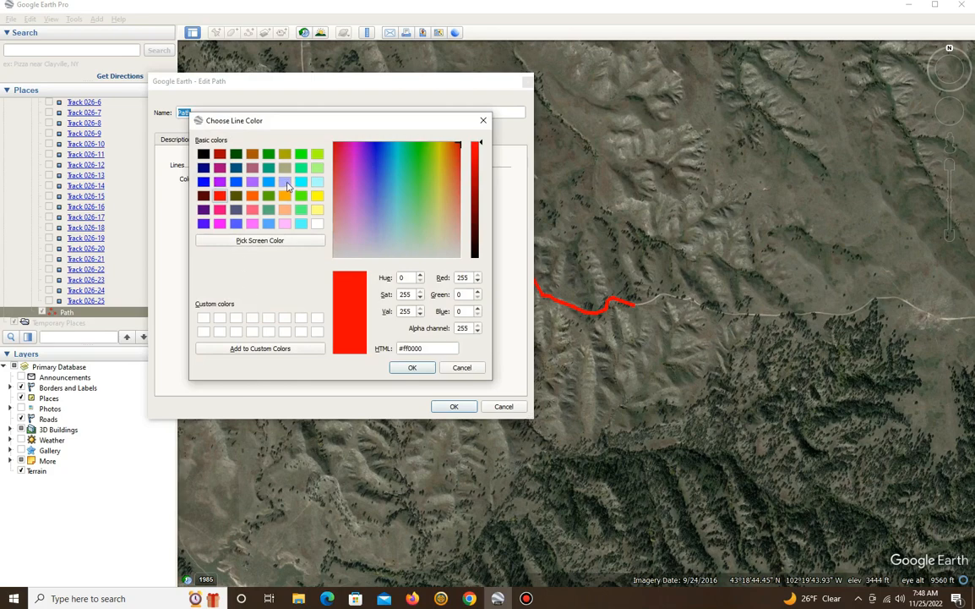
click(301, 155)
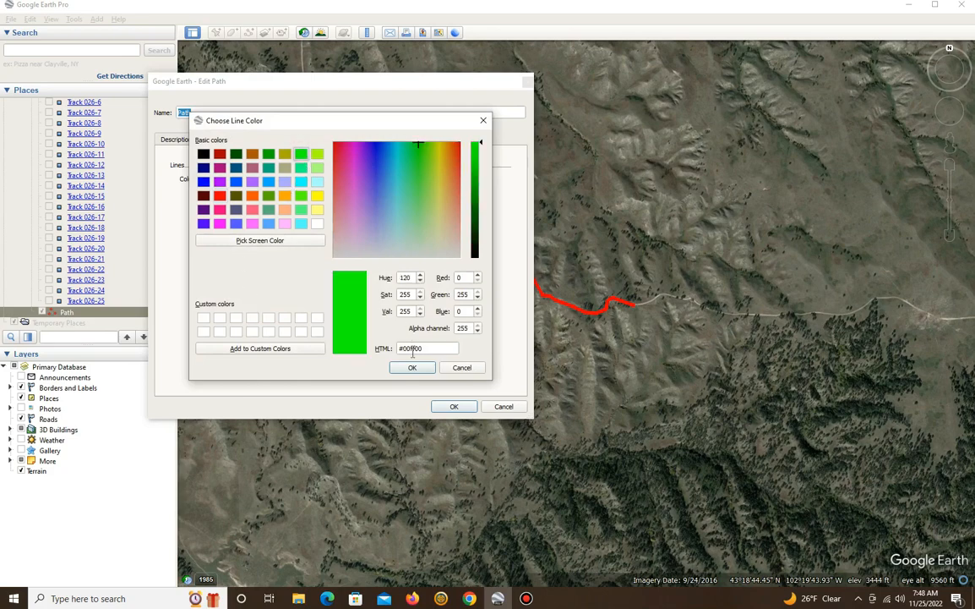
click(413, 369)
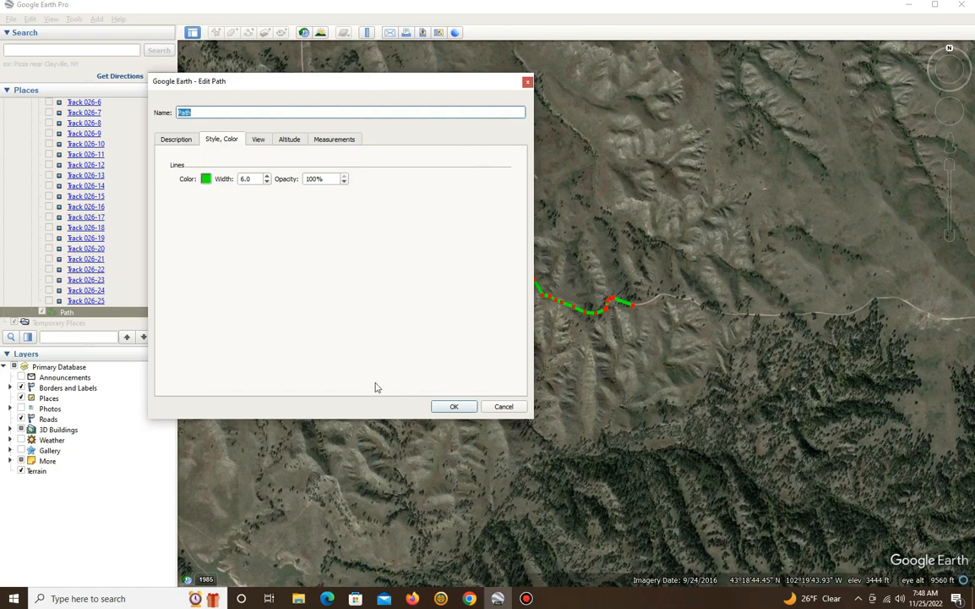
click(455, 406)
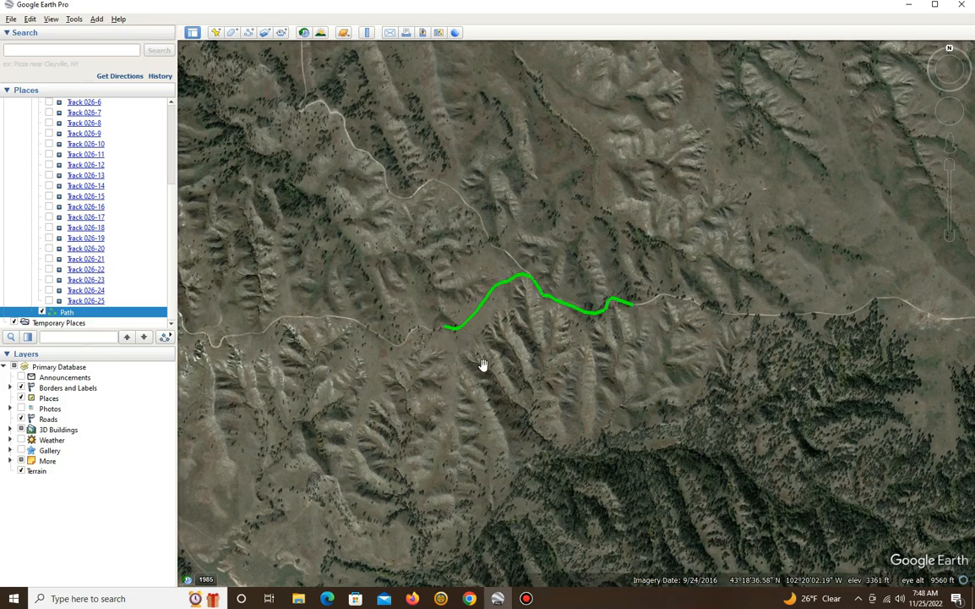
Hide the green path and pull the view back to show the whole globe over North America
click(41, 312)
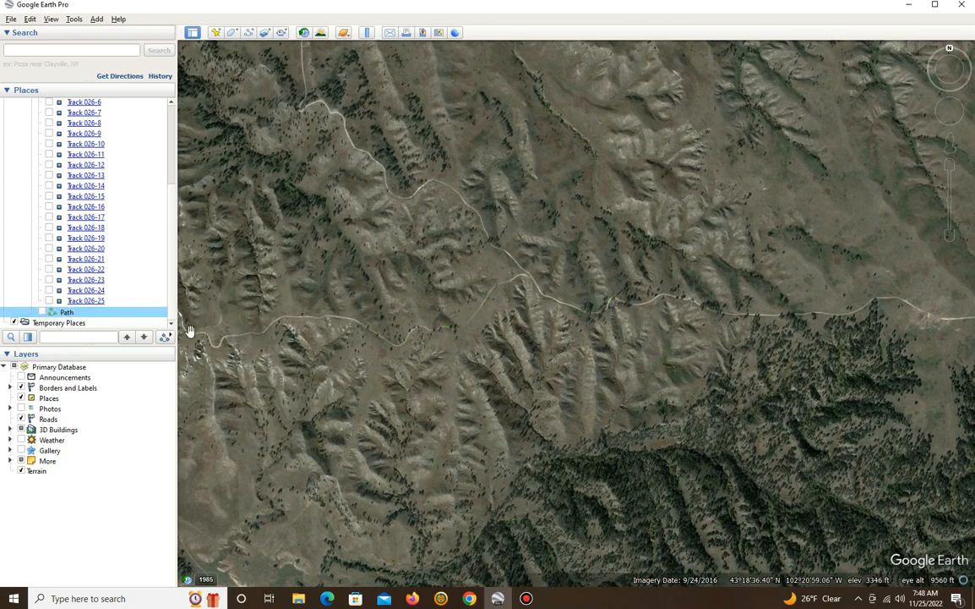
scroll(524, 274, down, 5)
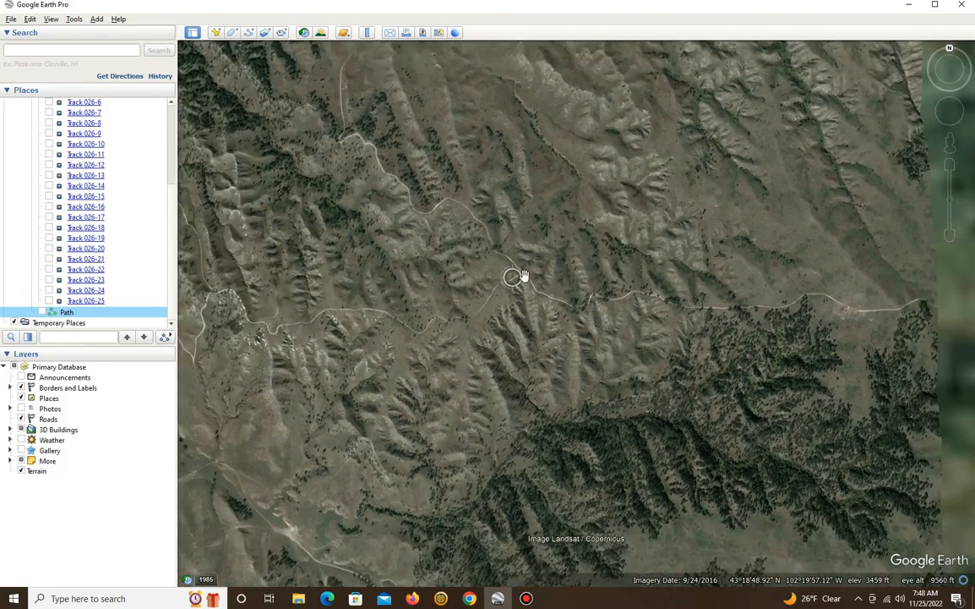
scroll(535, 268, down, 5)
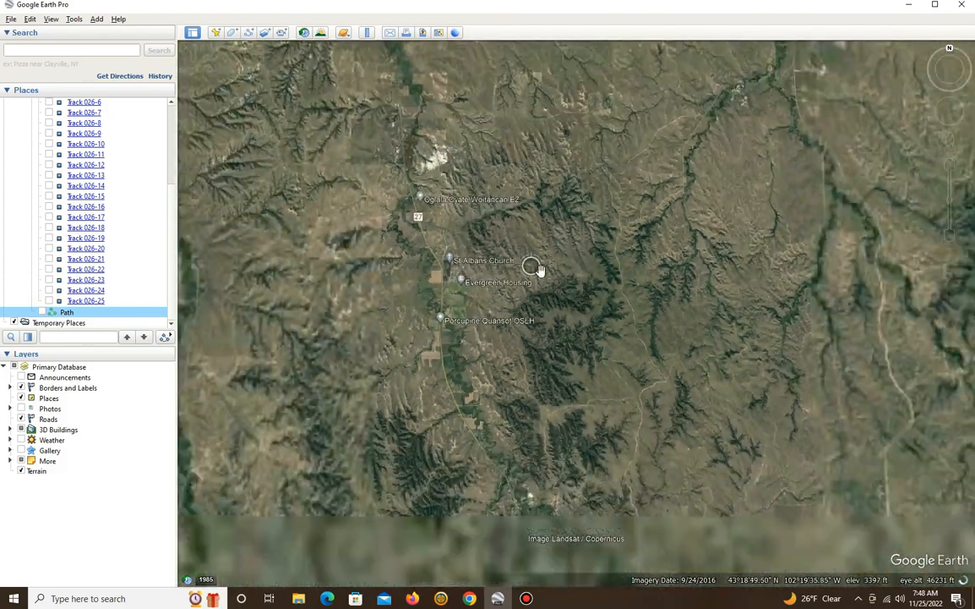
scroll(541, 270, down, 5)
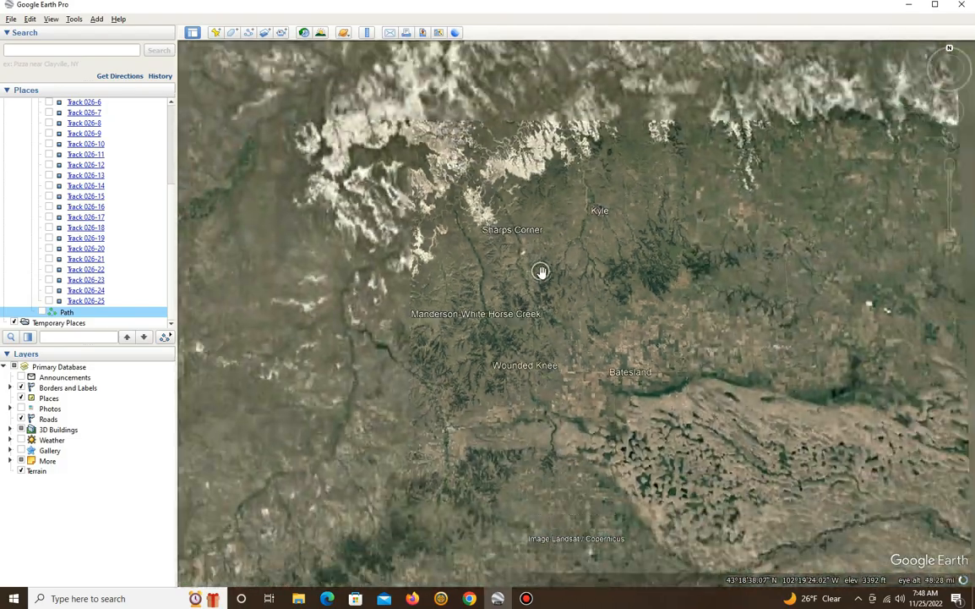
scroll(542, 271, down, 5)
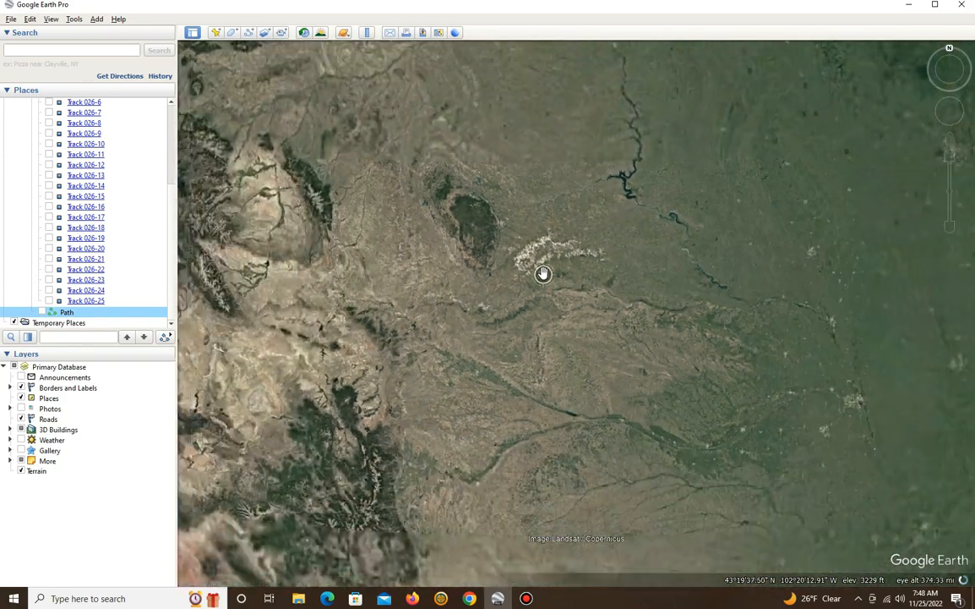
scroll(543, 273, down, 3)
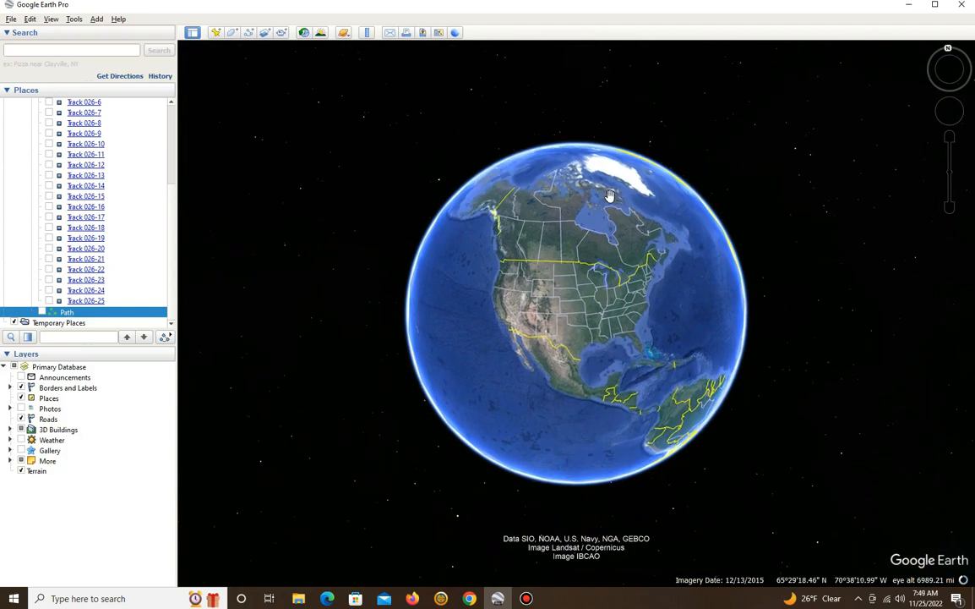
scroll(522, 269, down, 2)
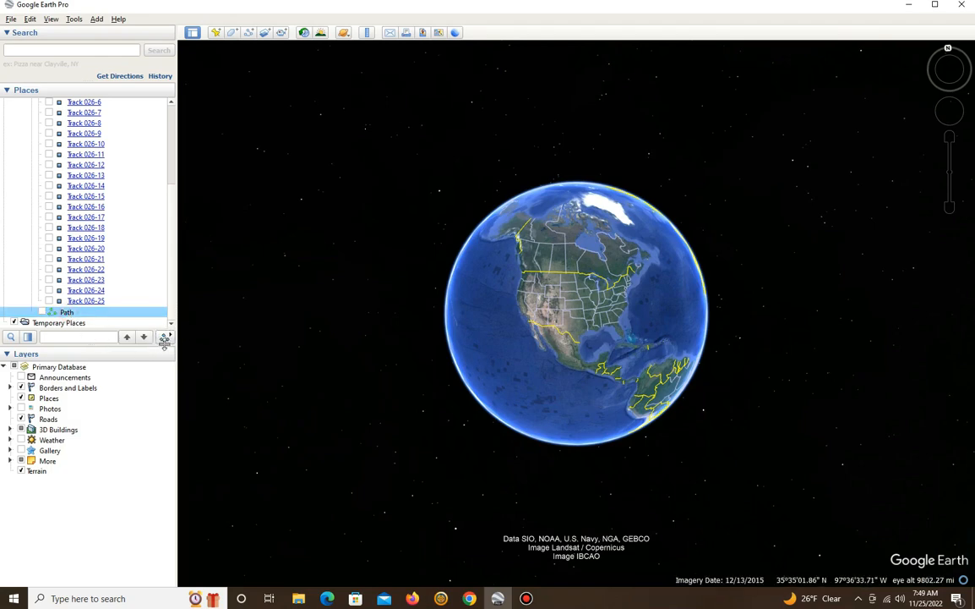
scroll(320, 337, down, 2)
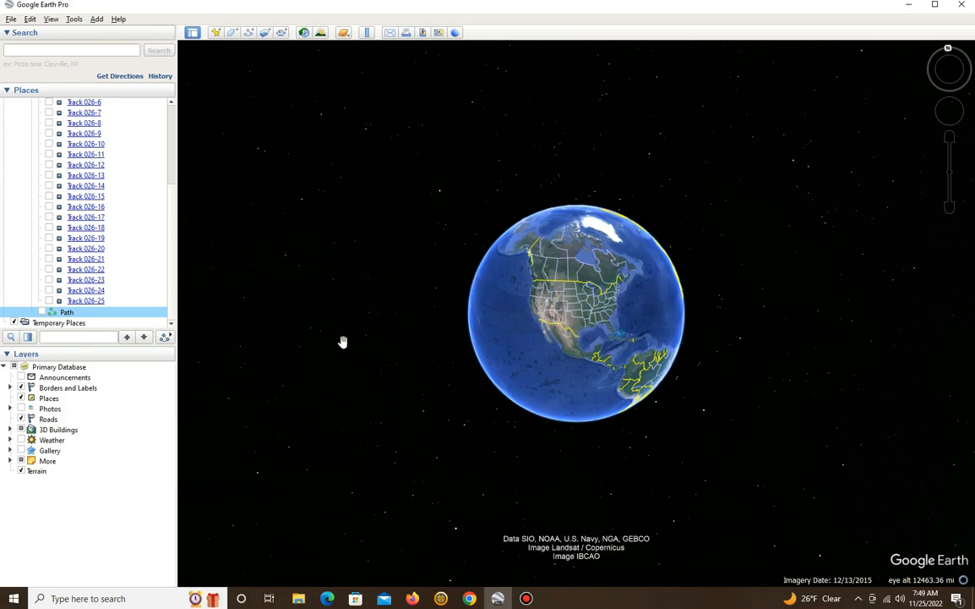
Play the tour along the Track 026 path, exit the ground-level view, rewind the tour to the start and close its player
click(166, 337)
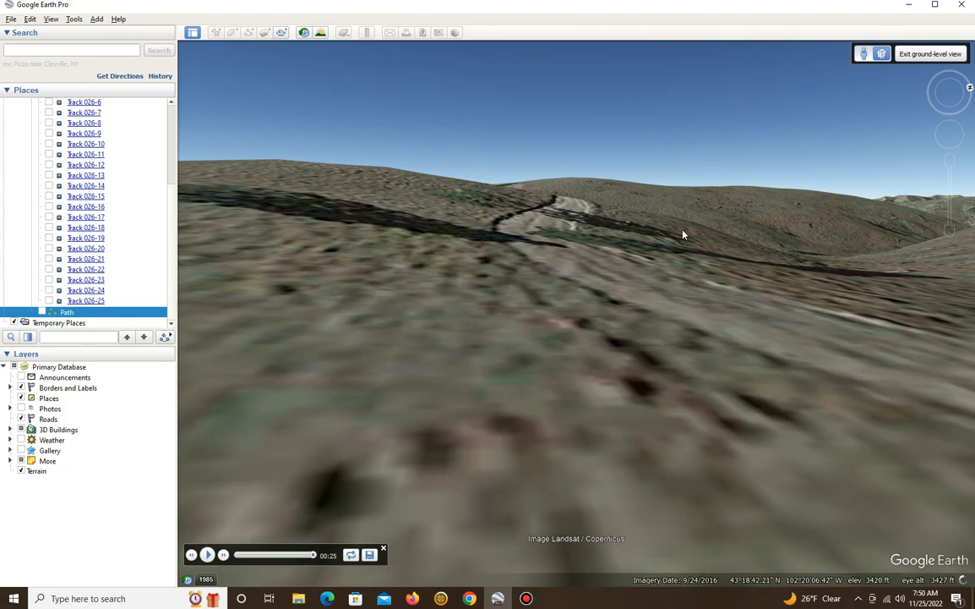
click(934, 54)
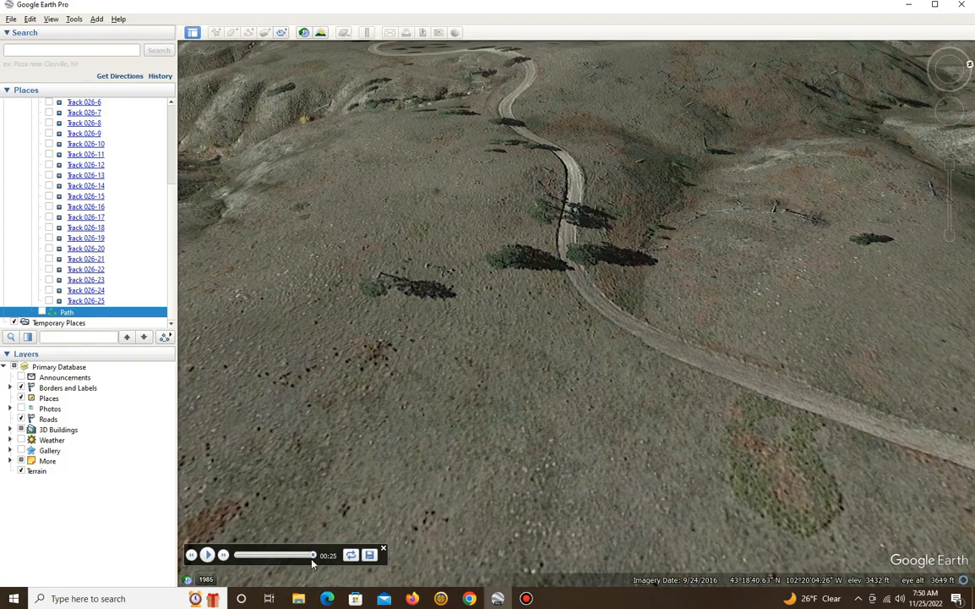
drag(313, 555, 212, 555)
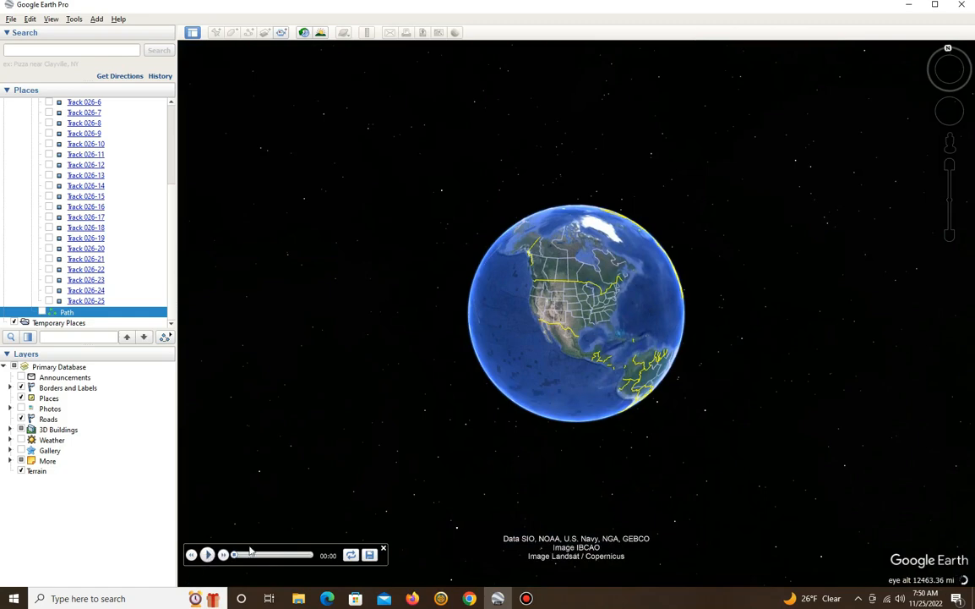
click(384, 549)
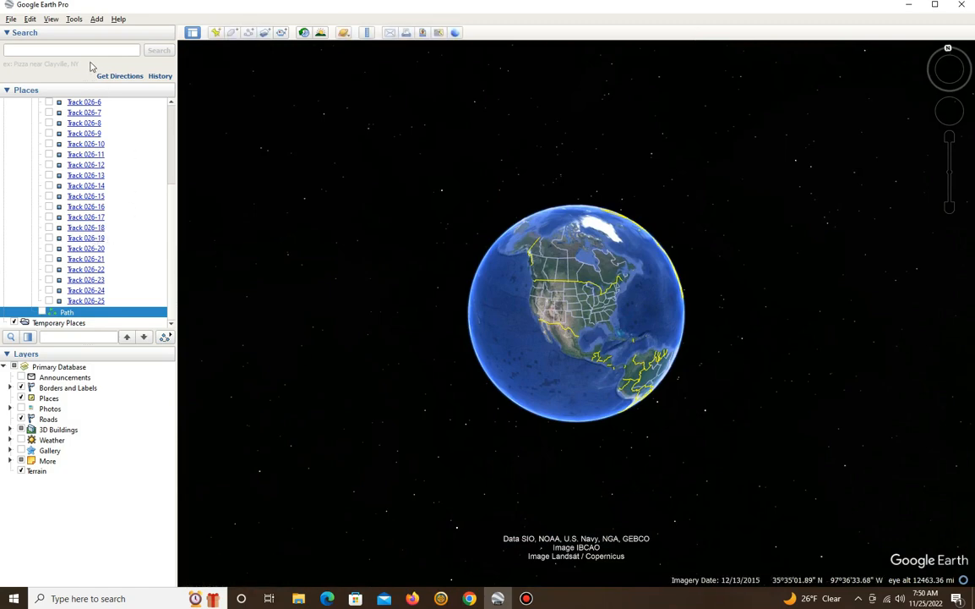
Set the camera tilt angle to 10.0 degrees and the camera range to 170.0 meters for tours created from a line
click(75, 20)
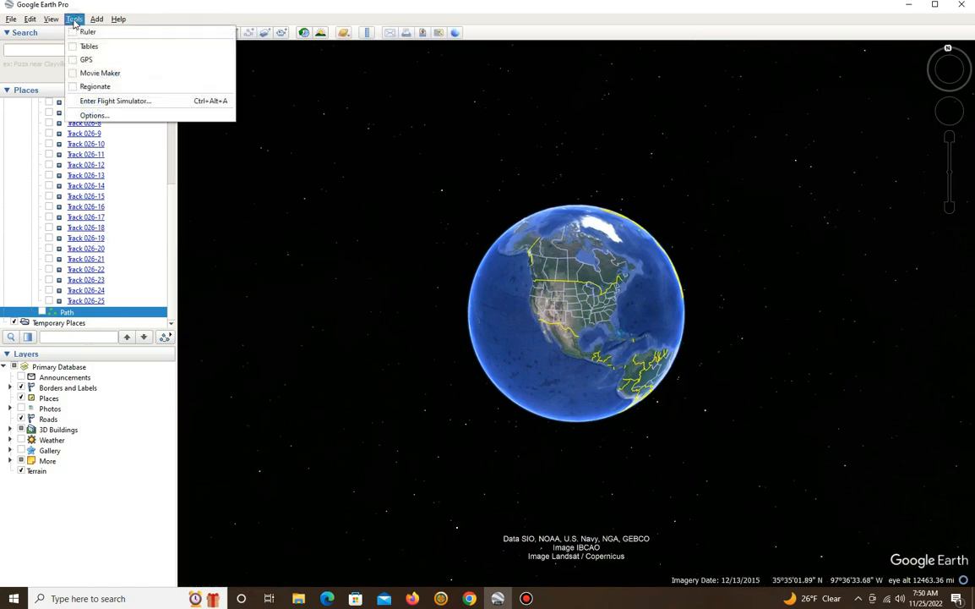
click(92, 114)
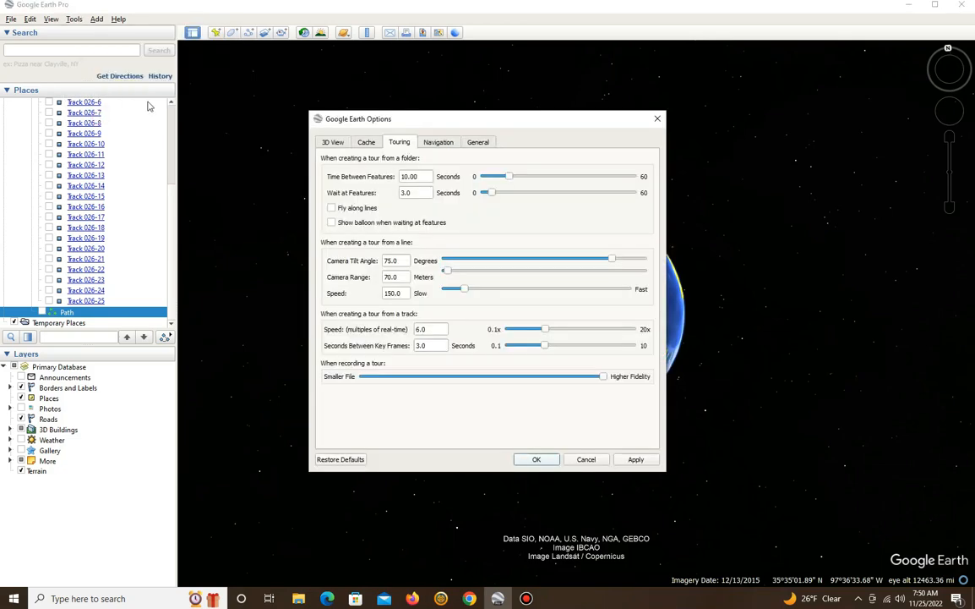
click(404, 262)
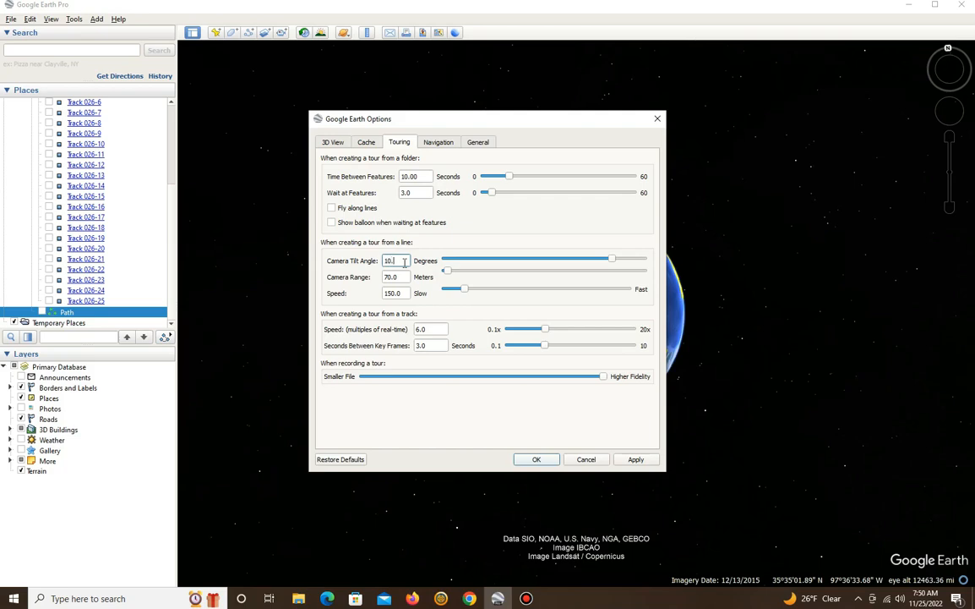
click(406, 278)
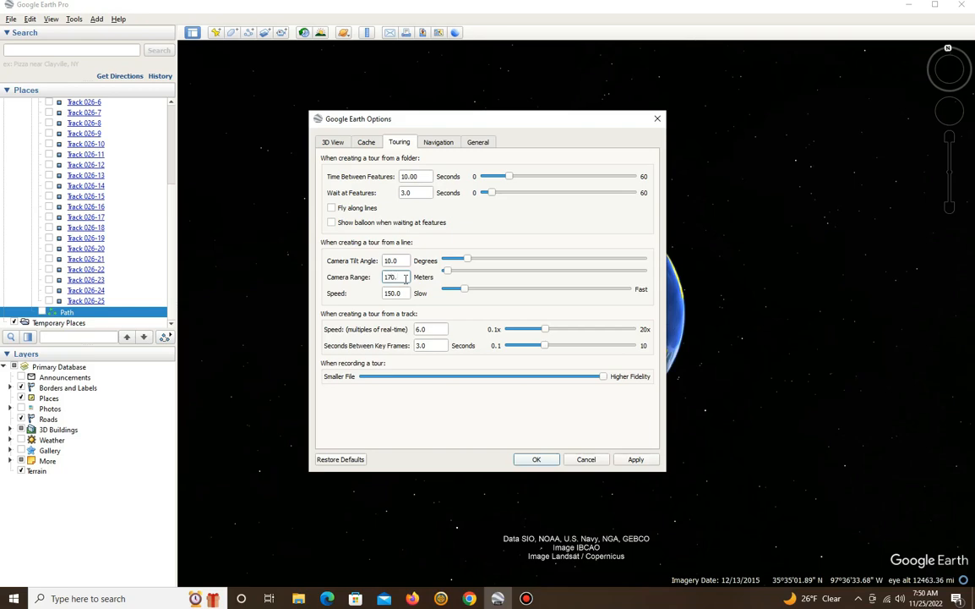
click(631, 460)
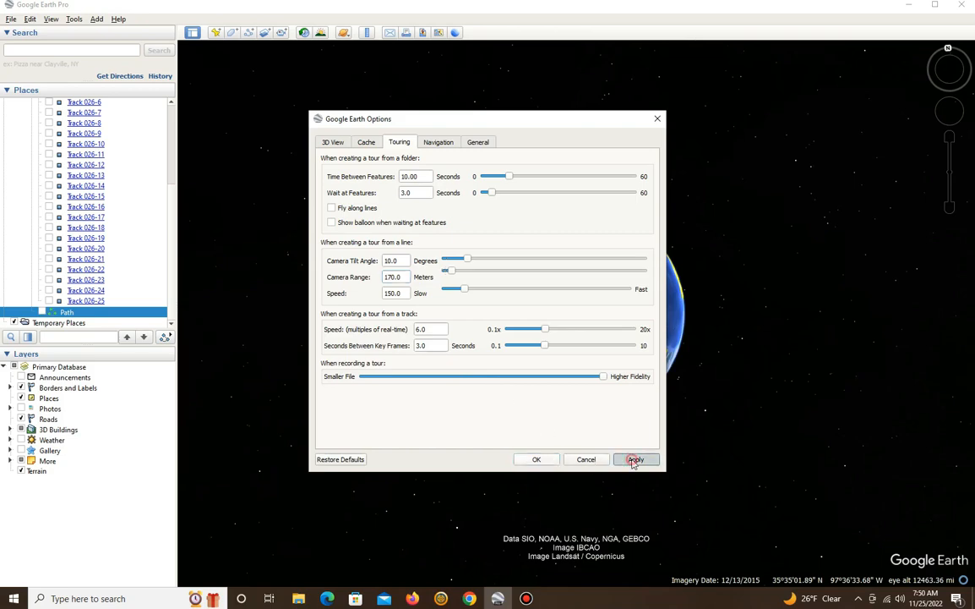
click(536, 459)
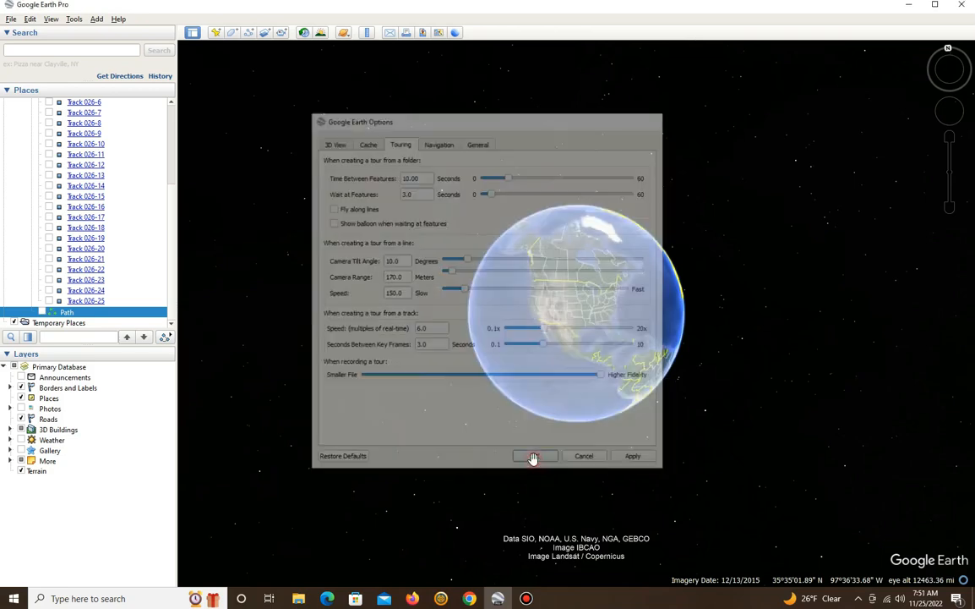
Play the path's tour with the 10-degree tilt and 170-meter range, rewind it to the start and close the player
click(167, 338)
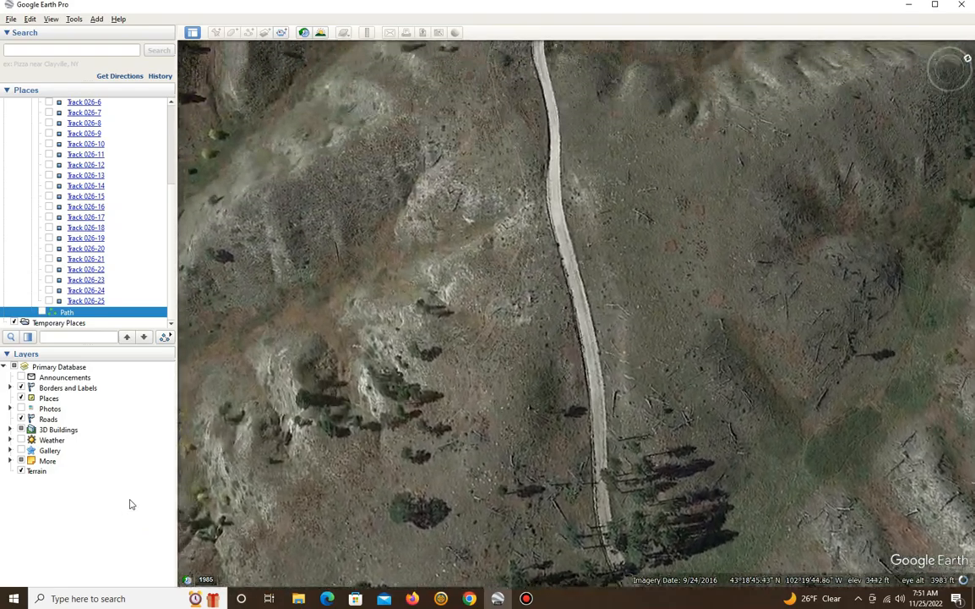
mouse_move(224, 555)
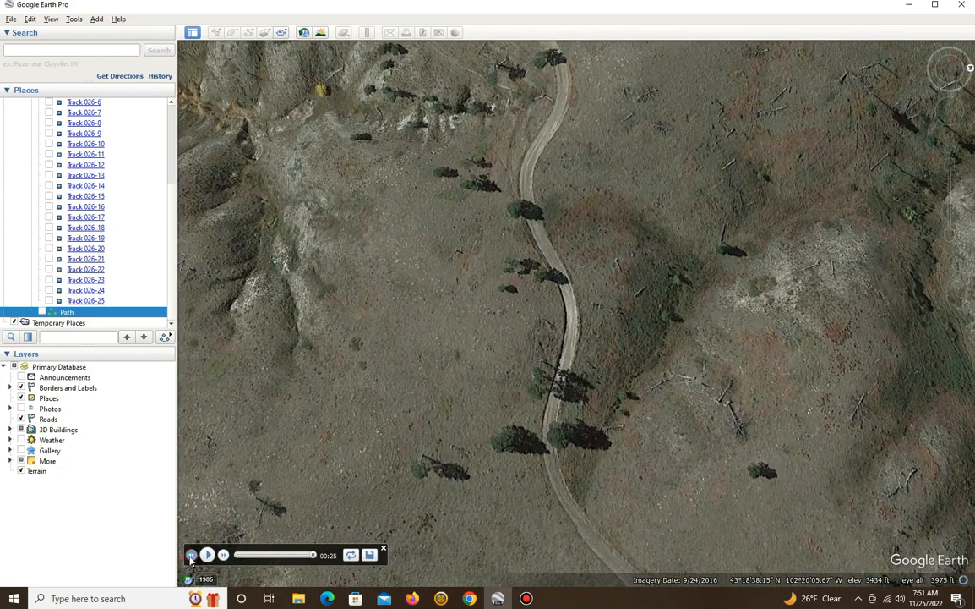
click(191, 556)
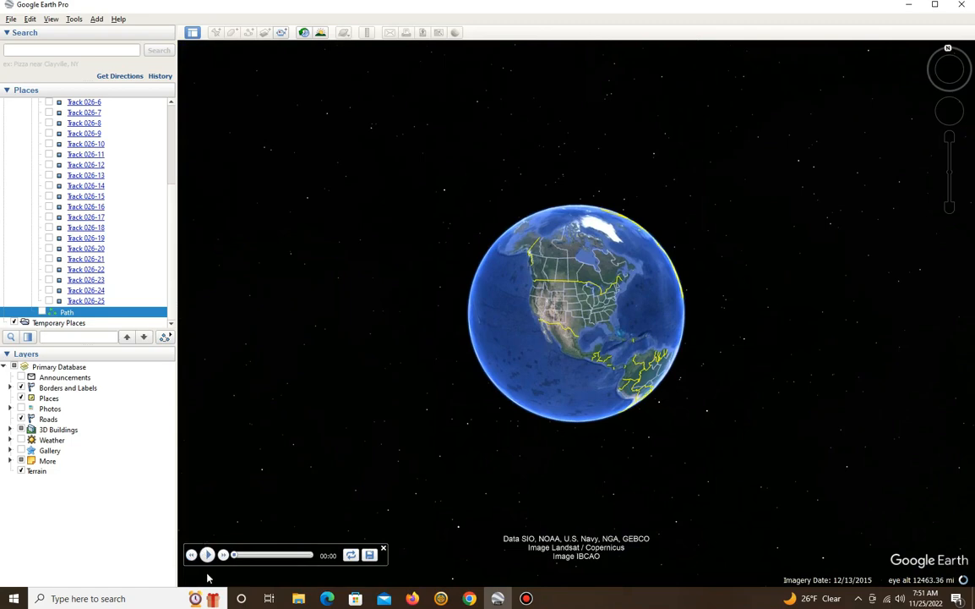
click(383, 550)
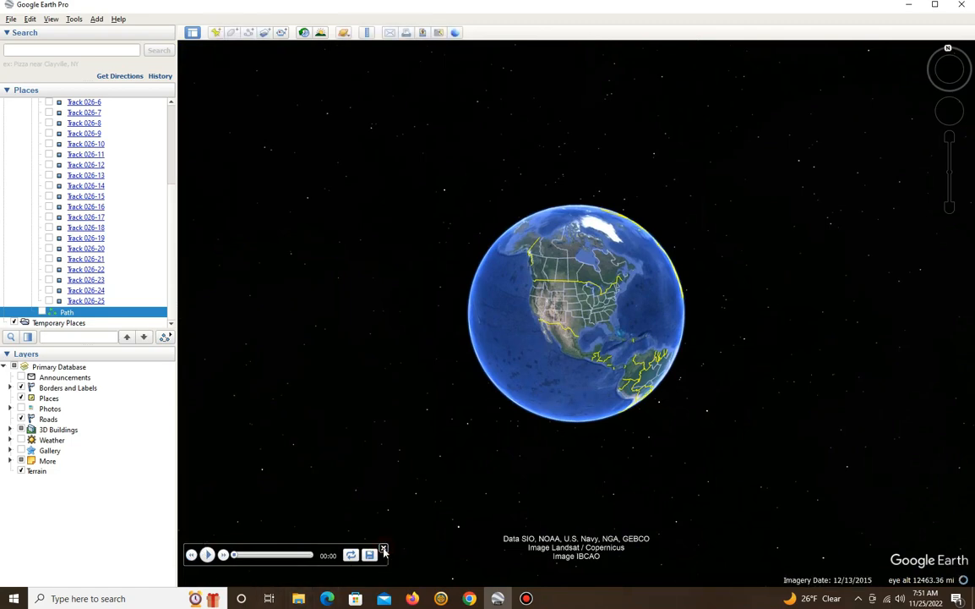
Set the line tour's camera tilt angle to 75.0 degrees and camera range to 70.0 meters, and recheck the applied touring options
click(72, 19)
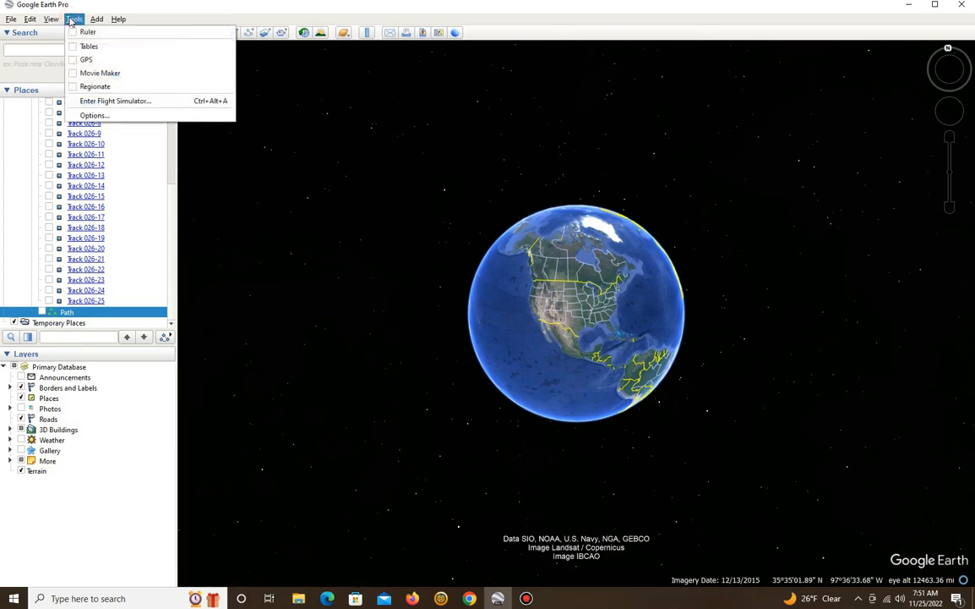
click(99, 115)
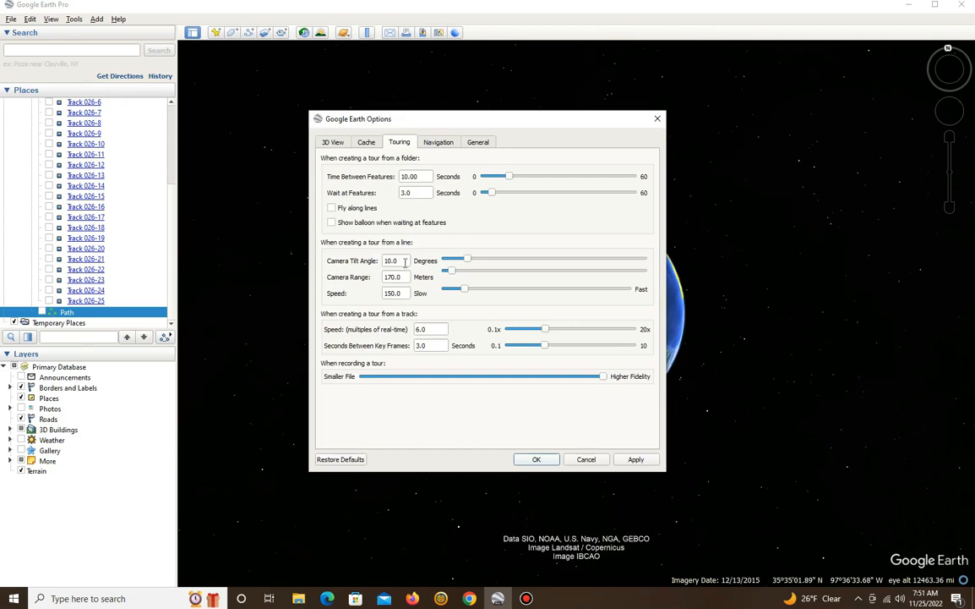
click(404, 262)
text(75.0)
click(406, 276)
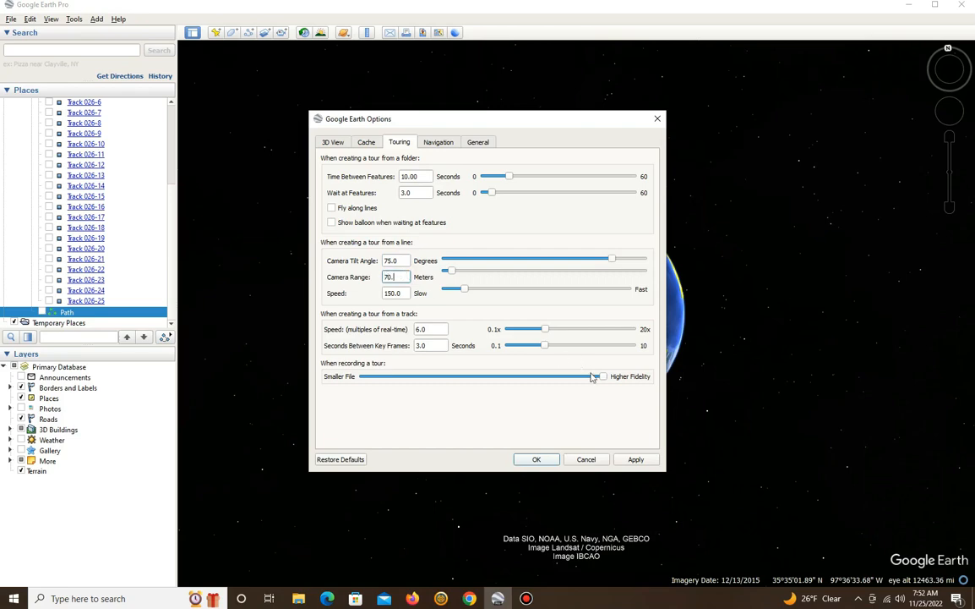
text(70.0)
click(643, 459)
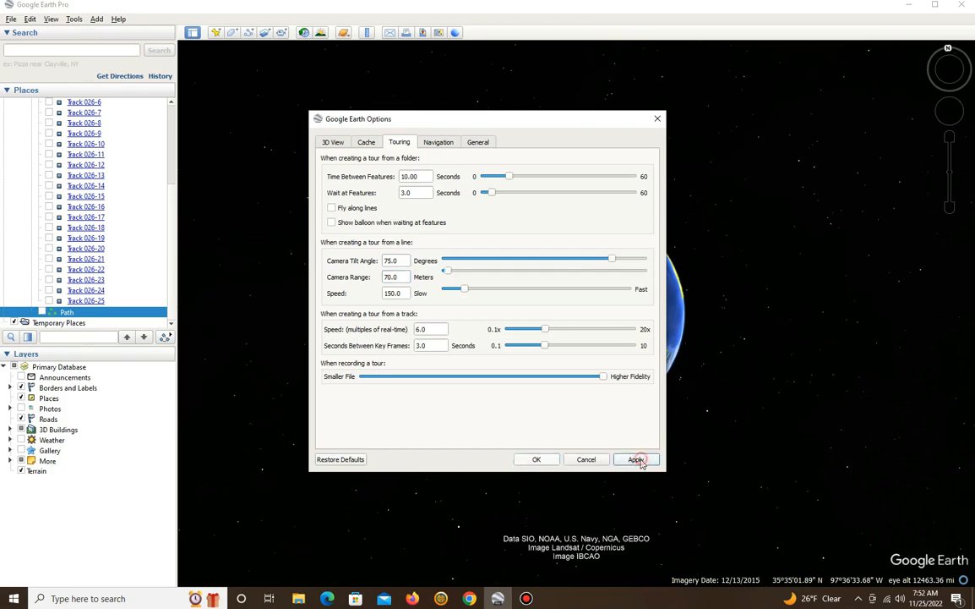
click(538, 459)
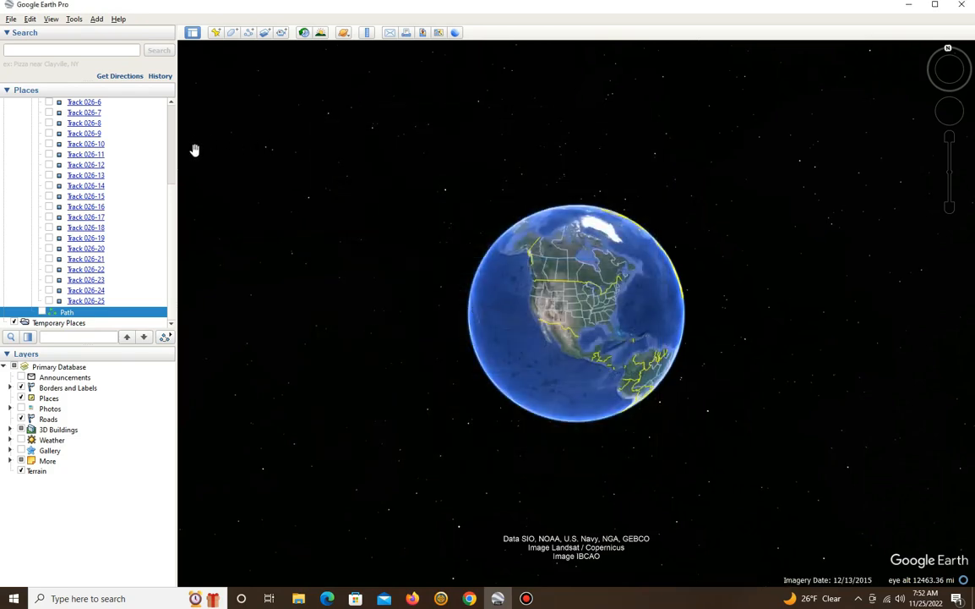
click(75, 20)
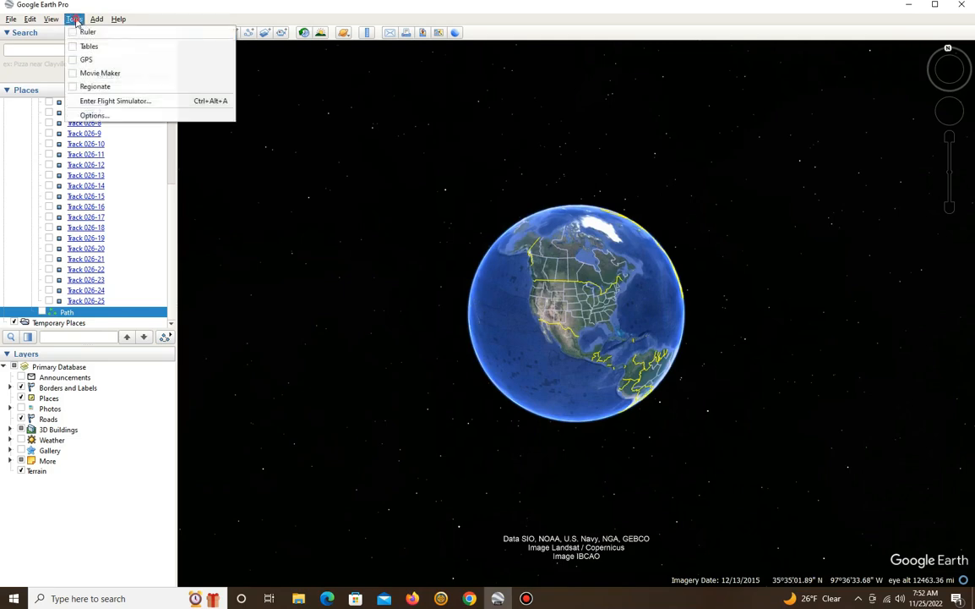
click(96, 110)
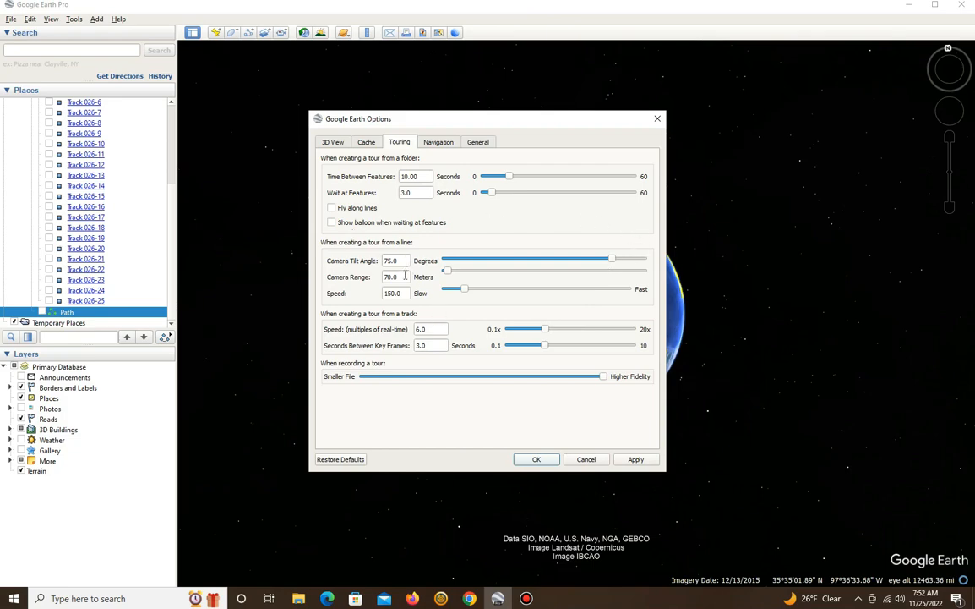
click(536, 459)
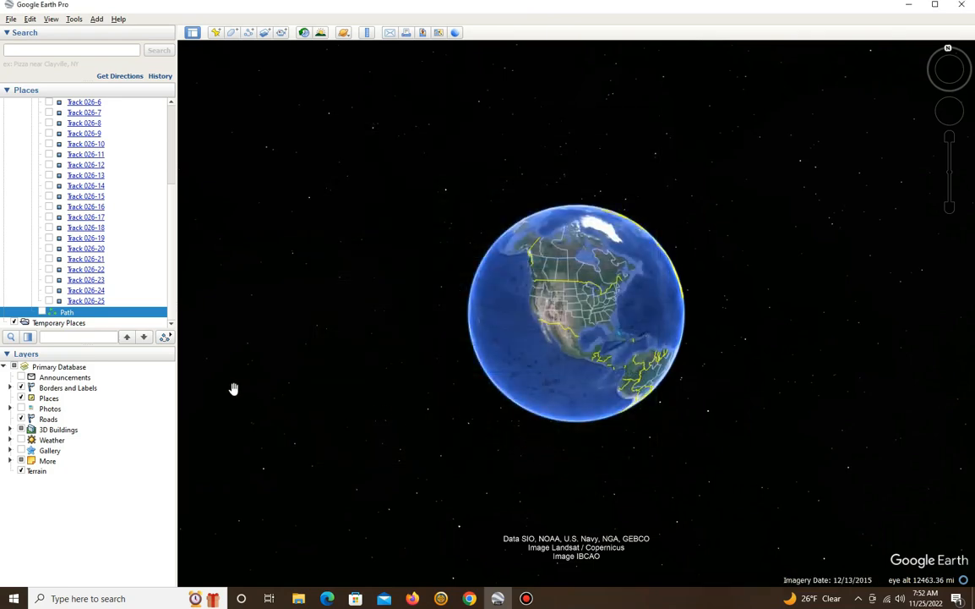
Play the path's tour with the 75-degree tilt and 70-meter range, rewind it to the start and close the player
click(164, 337)
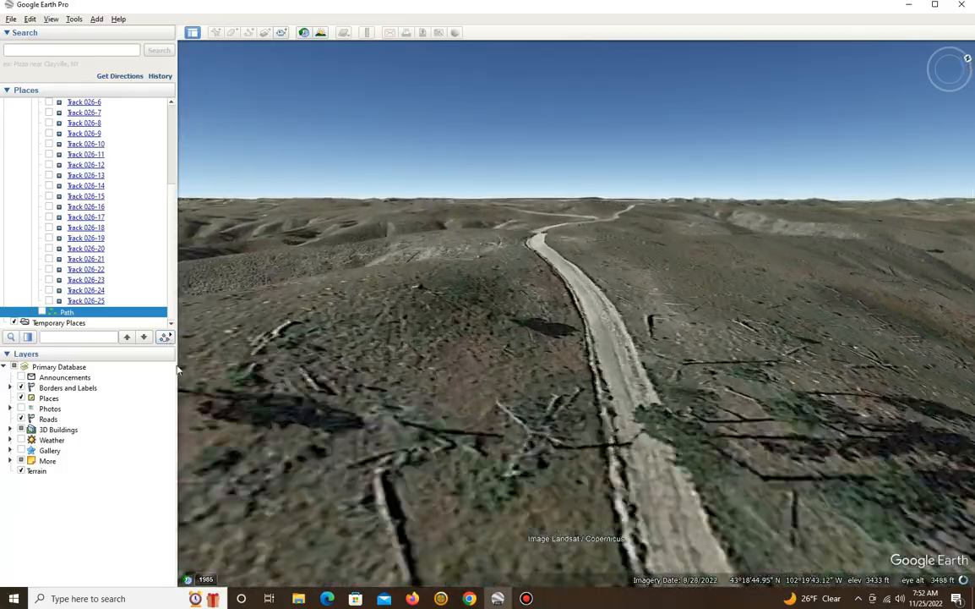
mouse_move(222, 551)
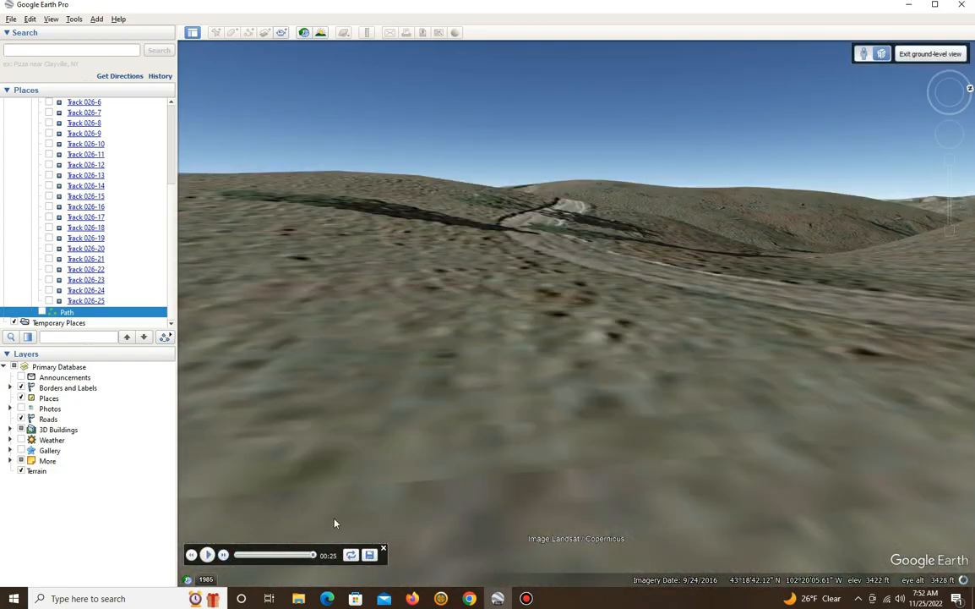
drag(280, 558, 226, 561)
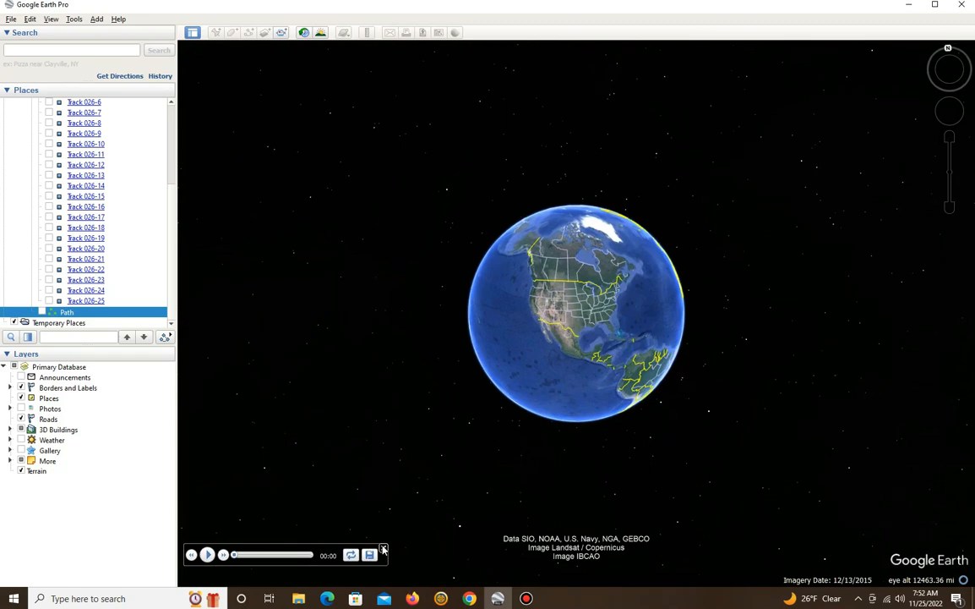
click(383, 550)
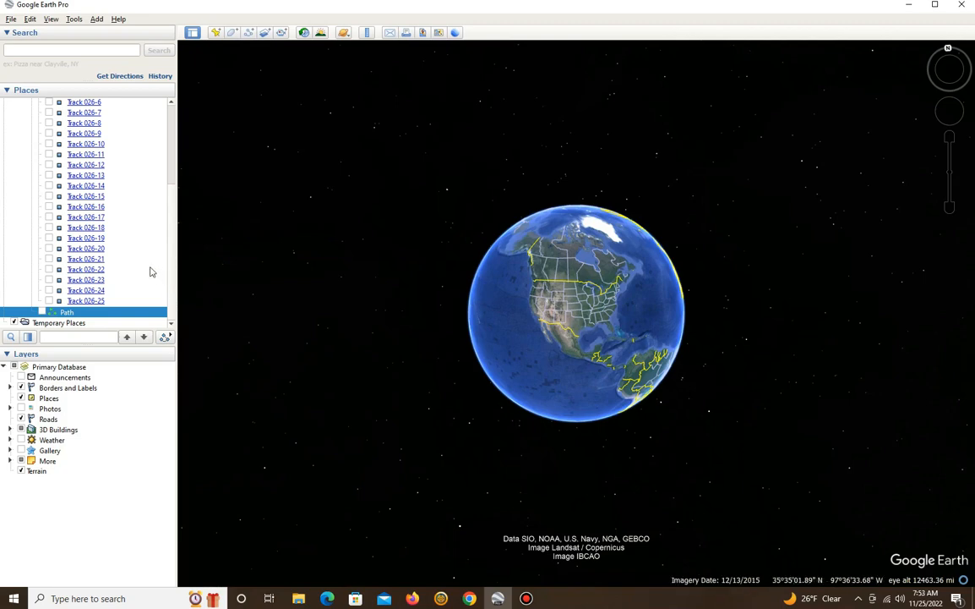
Add a new tour under the Track 026 path and record it while the path's tour plays through
right_click(82, 315)
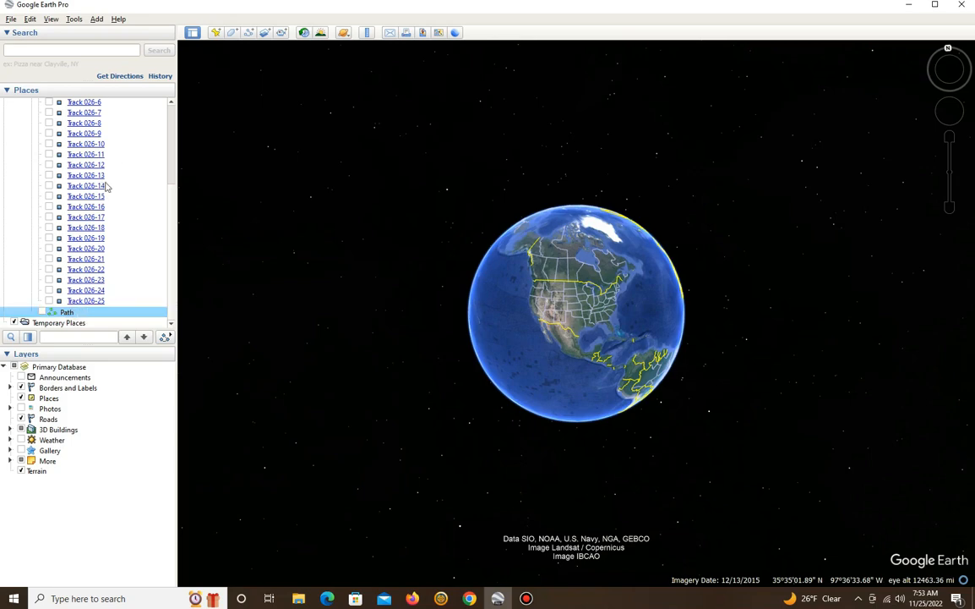
right_click(81, 315)
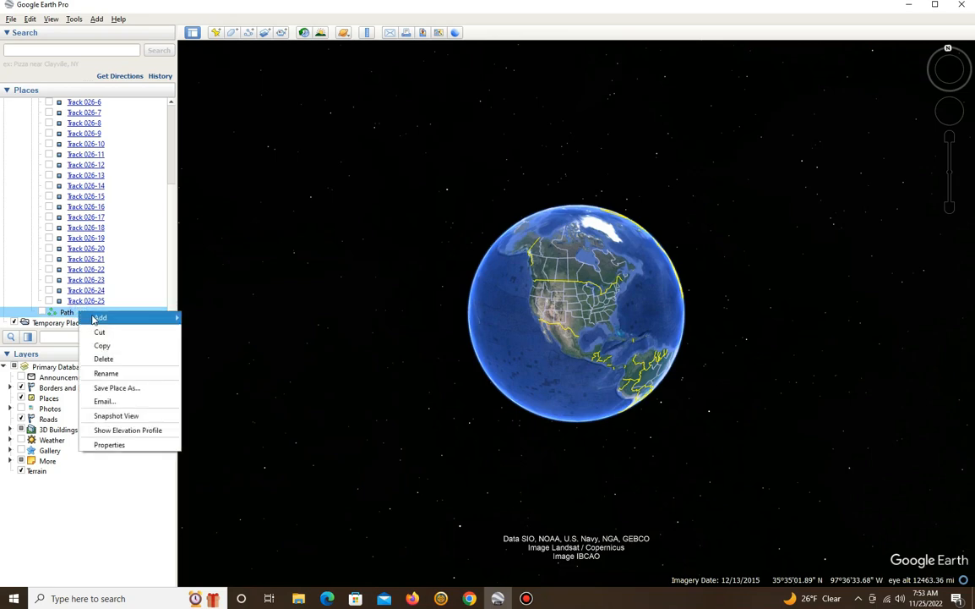
mouse_move(103, 317)
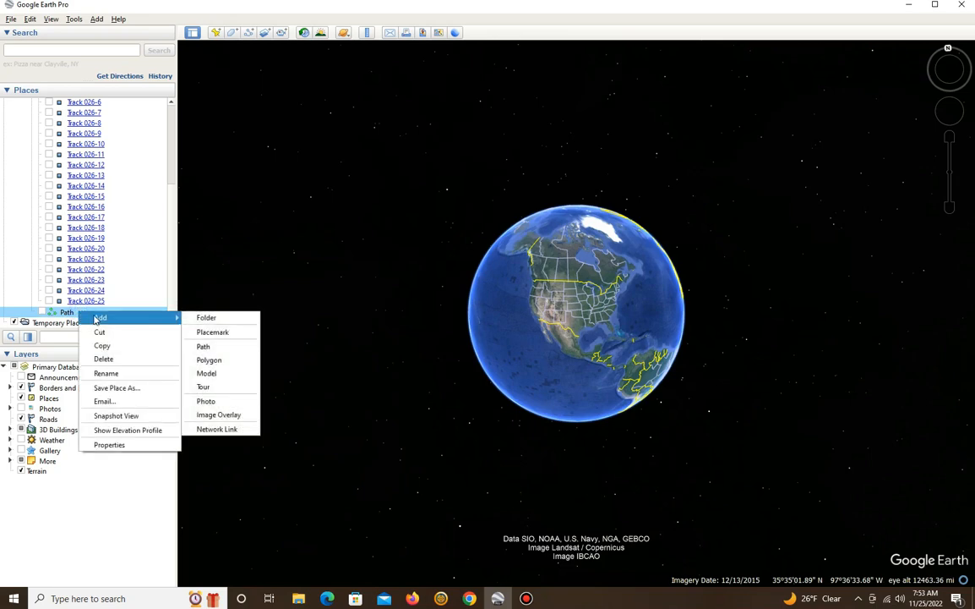
click(227, 389)
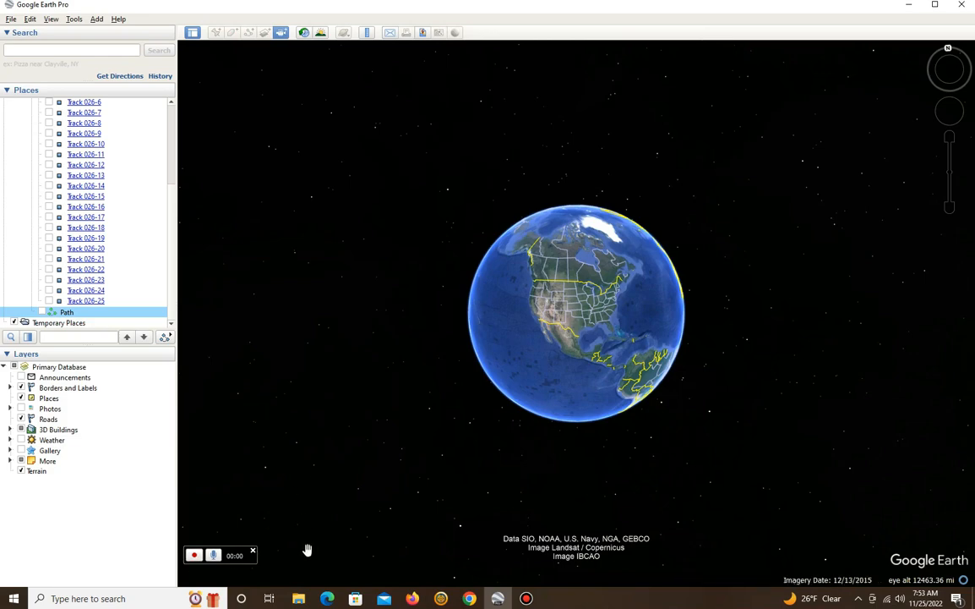
click(194, 557)
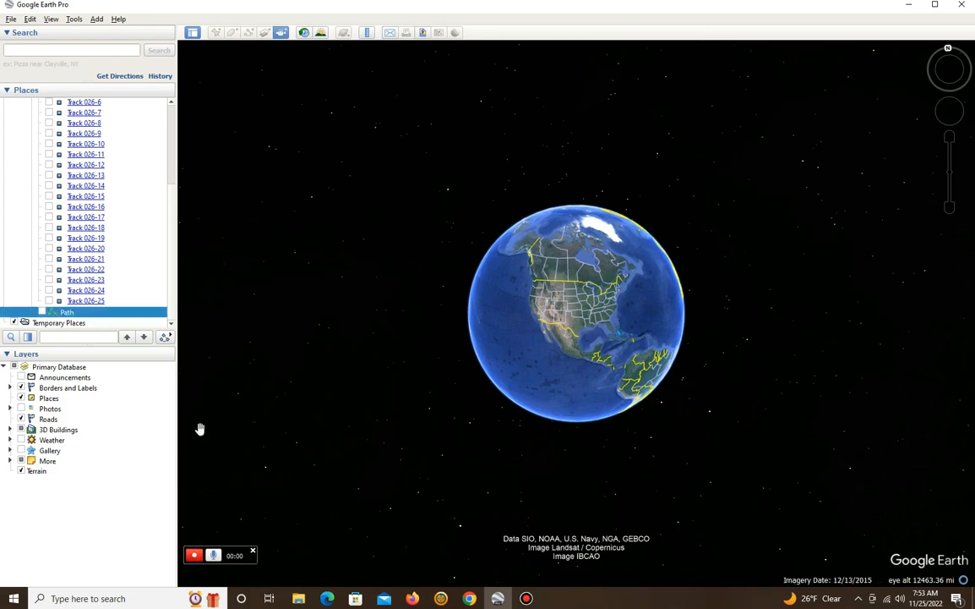
click(165, 338)
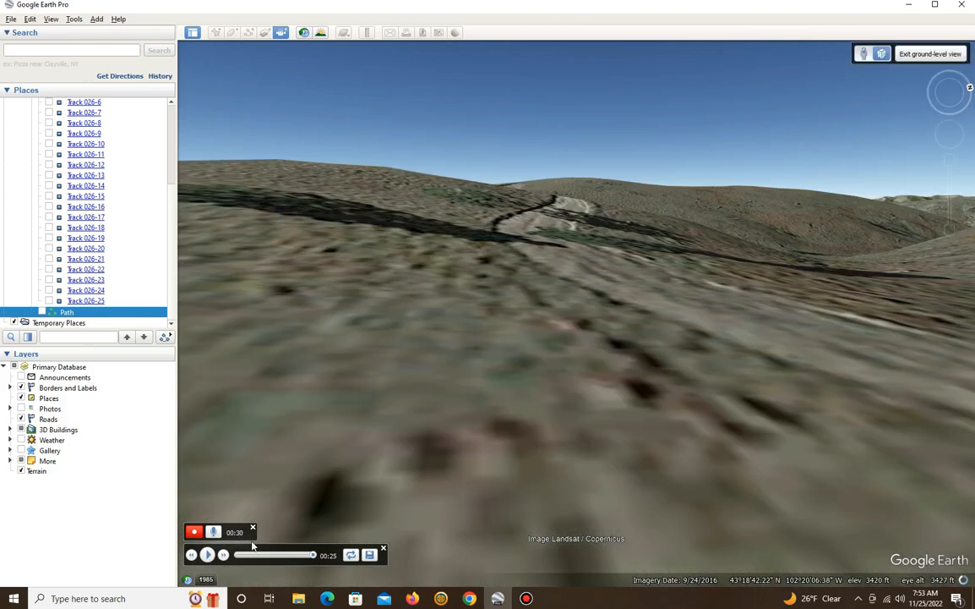
Save the path's played tour under the name "test gpx tour" and stop the tour recording
click(371, 556)
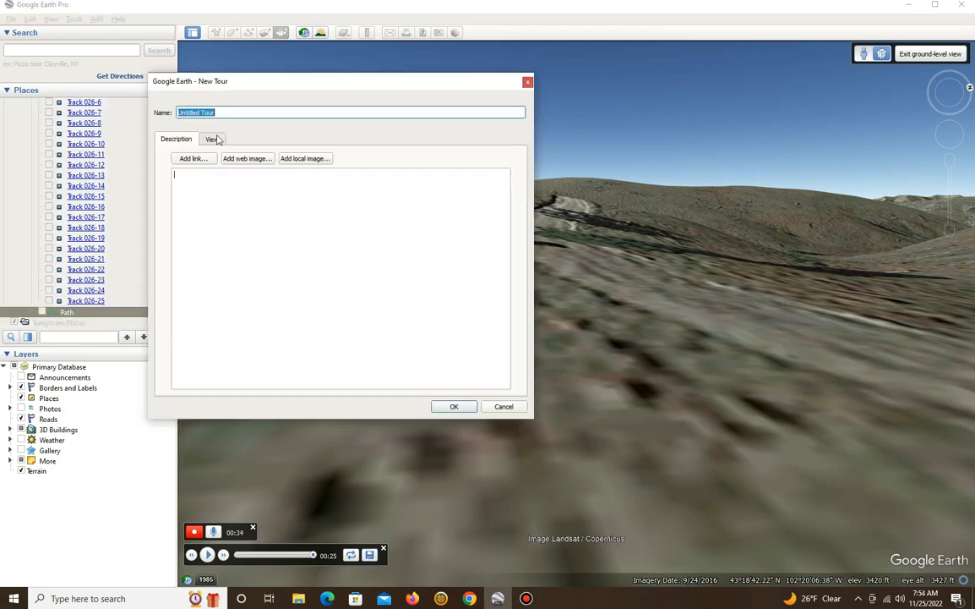
key(BackSpace)
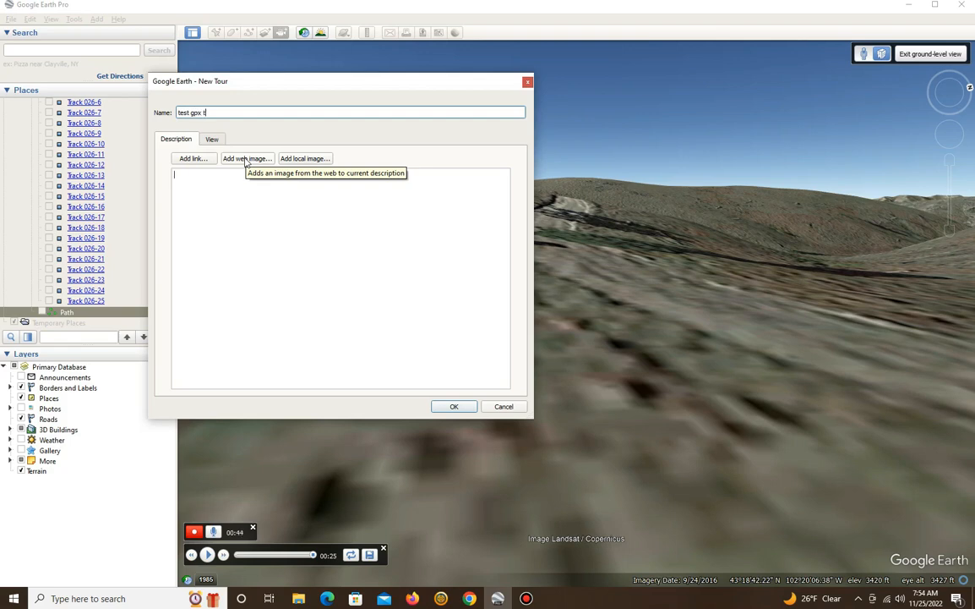
text(r)
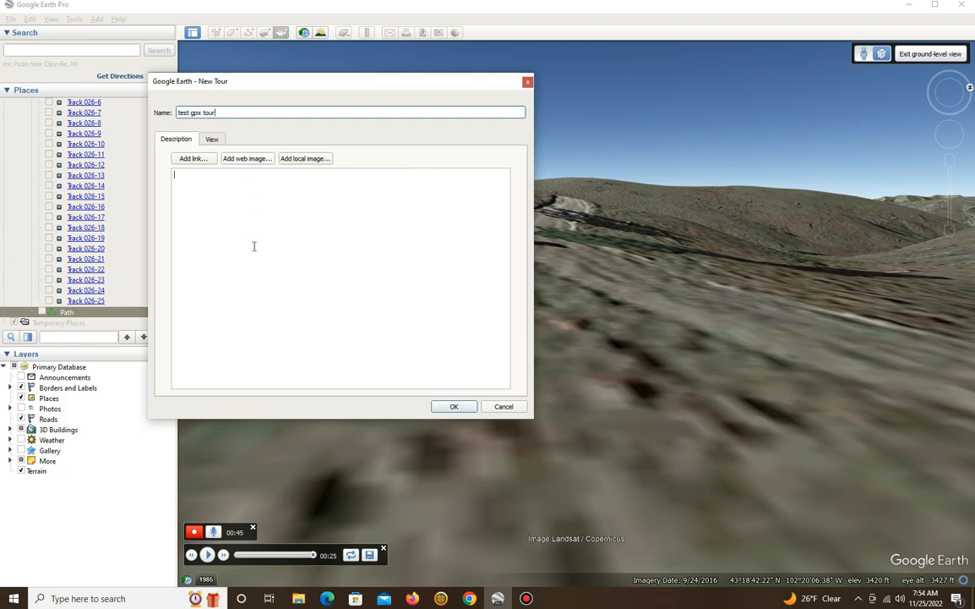
click(457, 407)
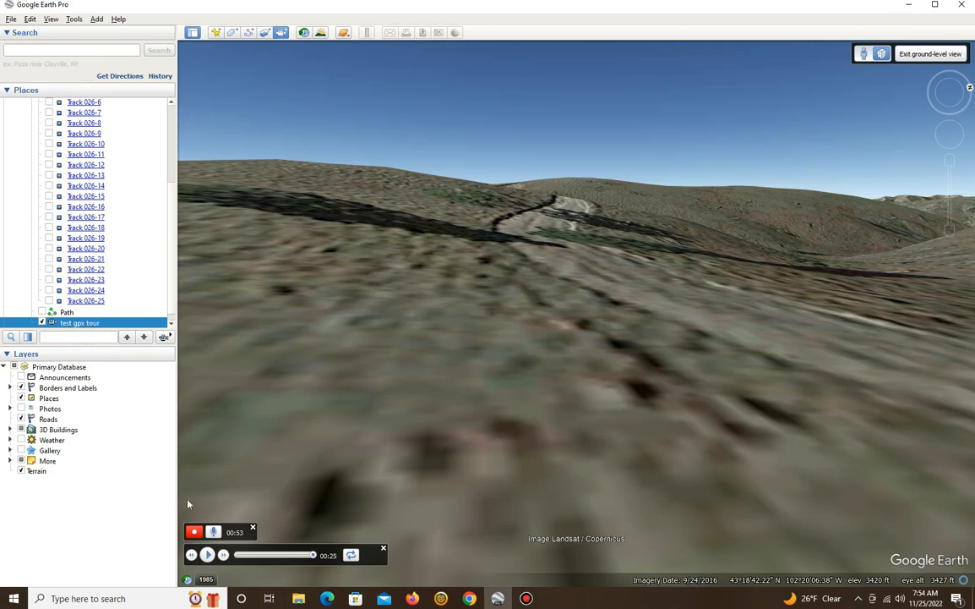
click(195, 532)
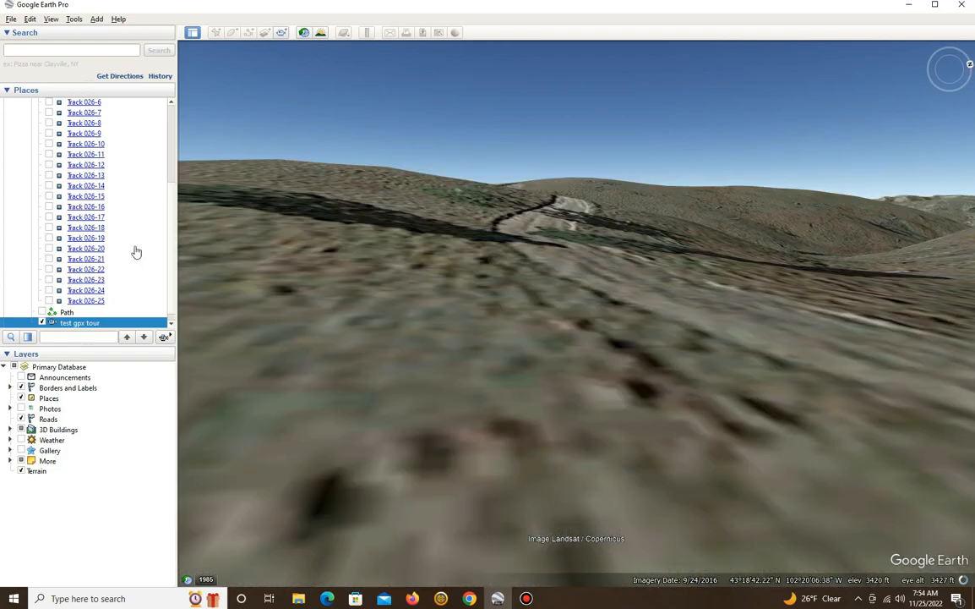
Review the newly recorded tour's playback, rewind it to the start, exit ground-level view and close the player
mouse_move(283, 565)
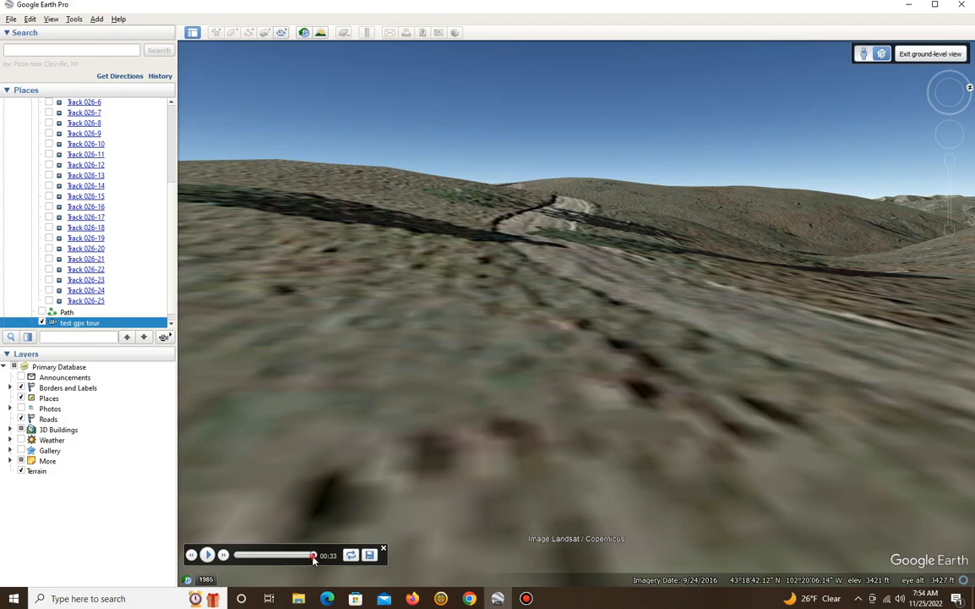
drag(314, 557, 225, 559)
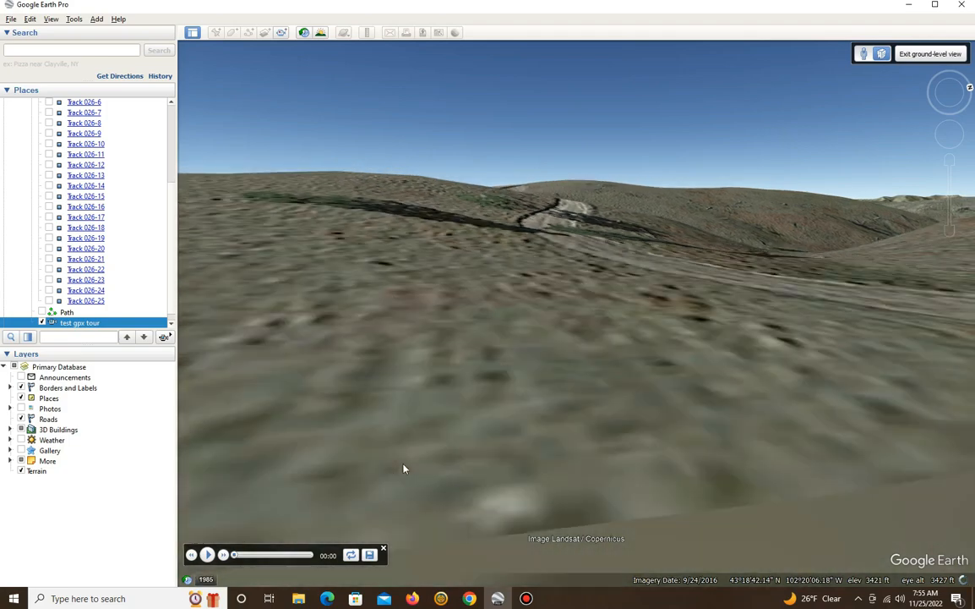
click(933, 53)
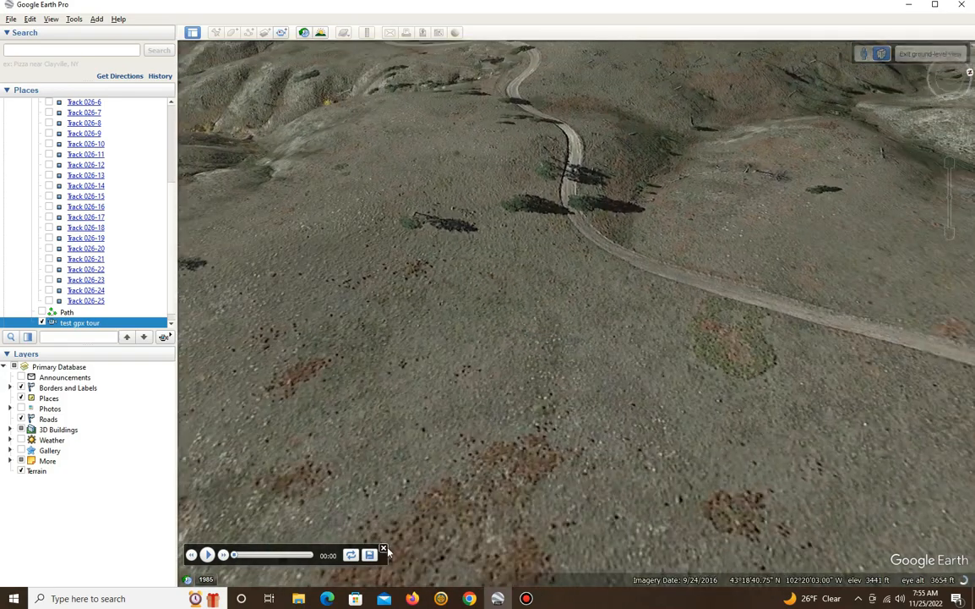
click(384, 549)
Zoom out to the whole globe and rotate it so North America faces the viewer with north up
scroll(474, 405, down, 3)
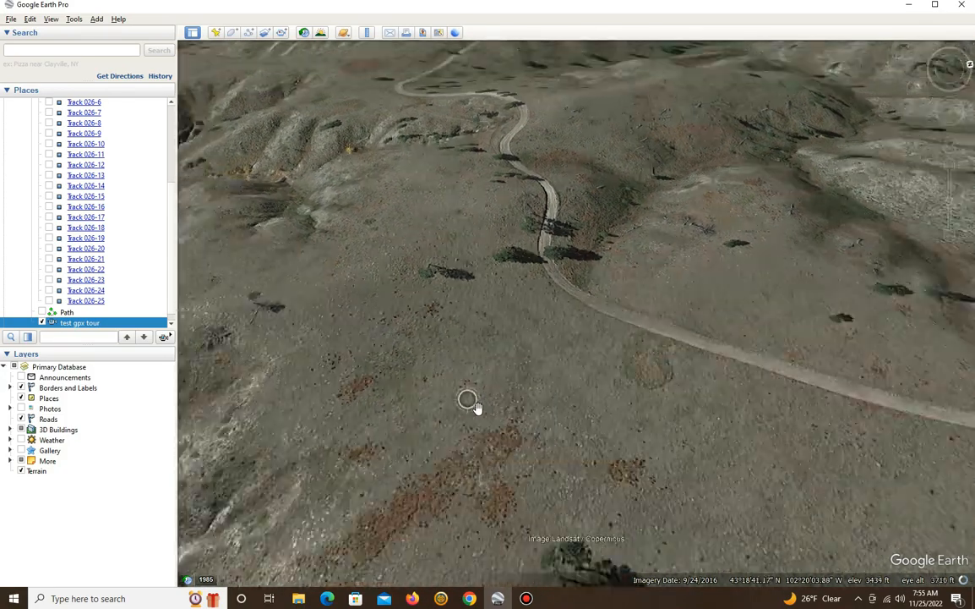
scroll(475, 404, down, 5)
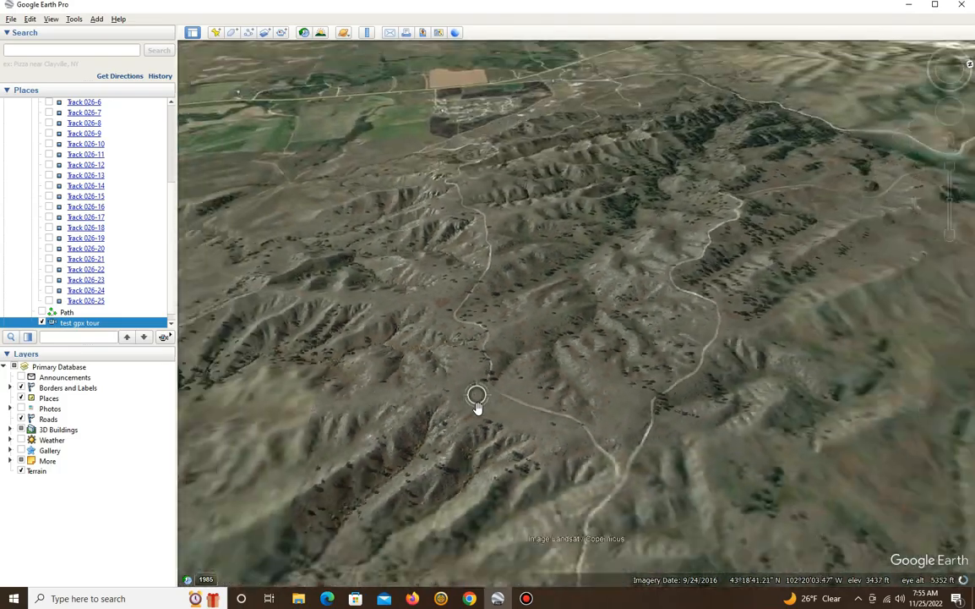
scroll(476, 405, down, 8)
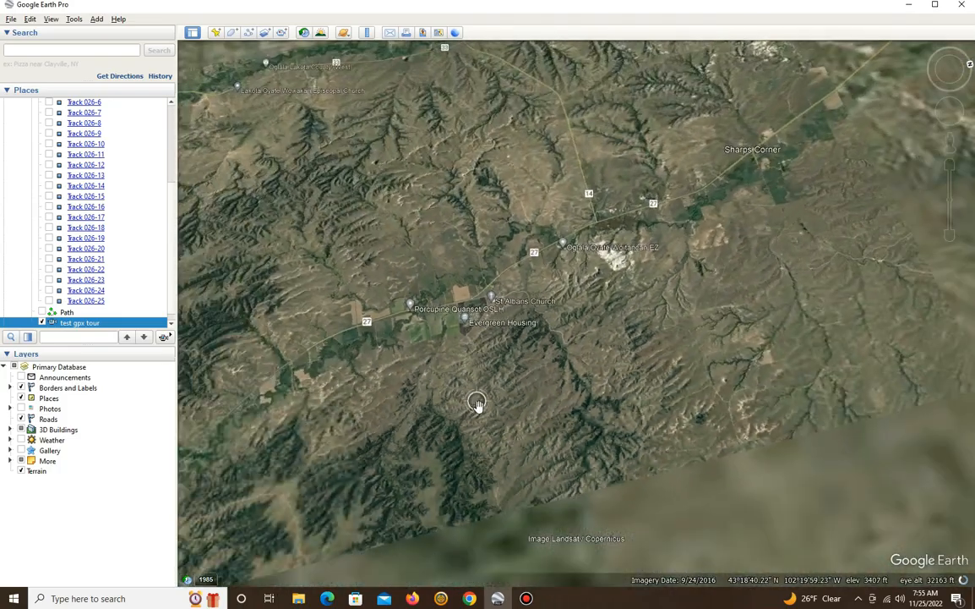
scroll(476, 405, down, 8)
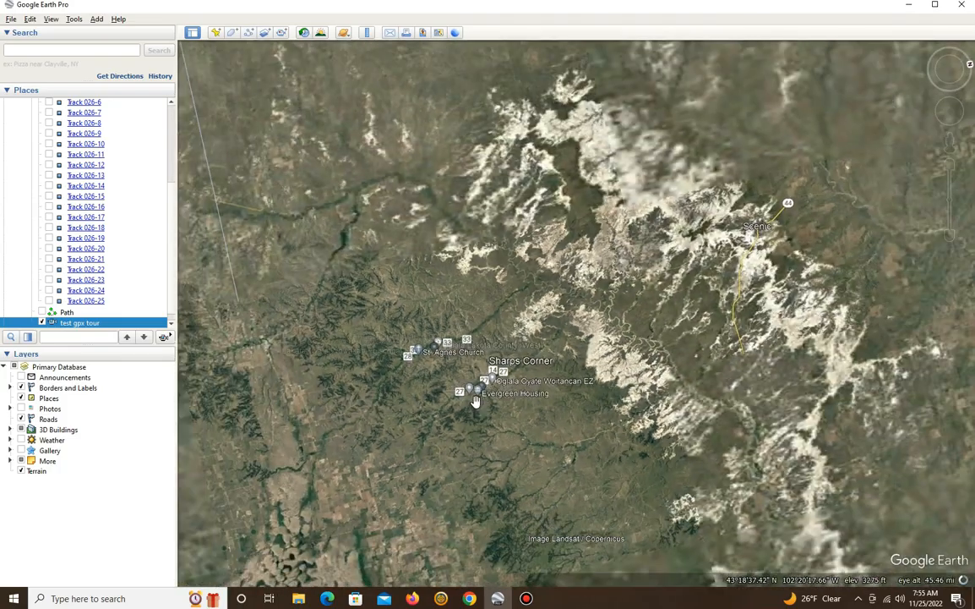
scroll(475, 400, down, 8)
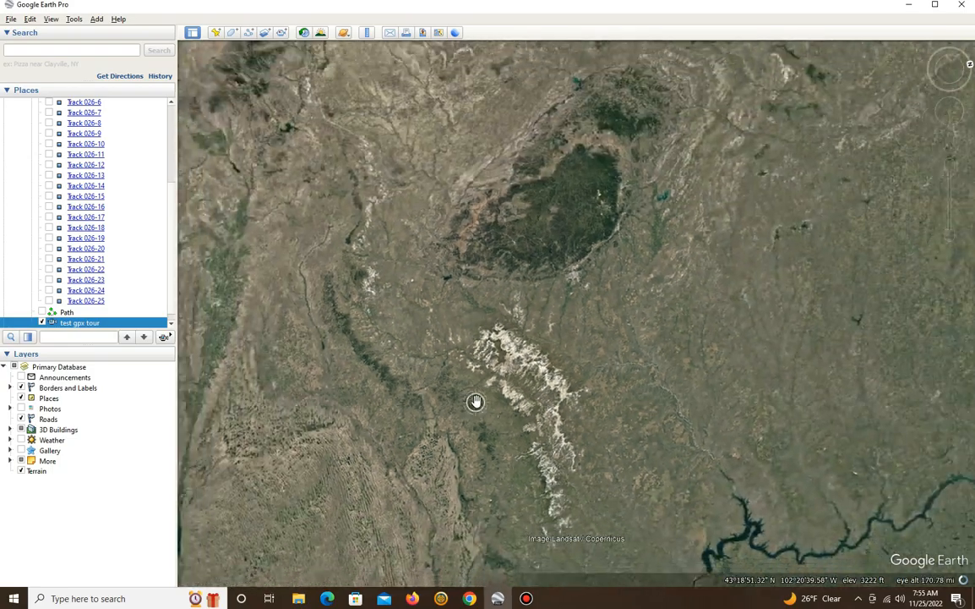
scroll(476, 402, down, 8)
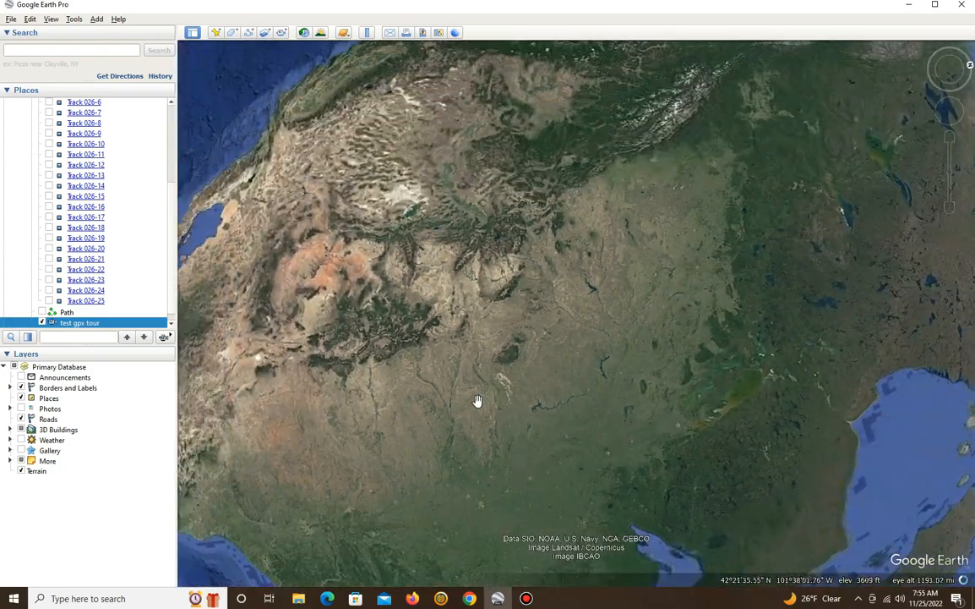
scroll(476, 402, down, 8)
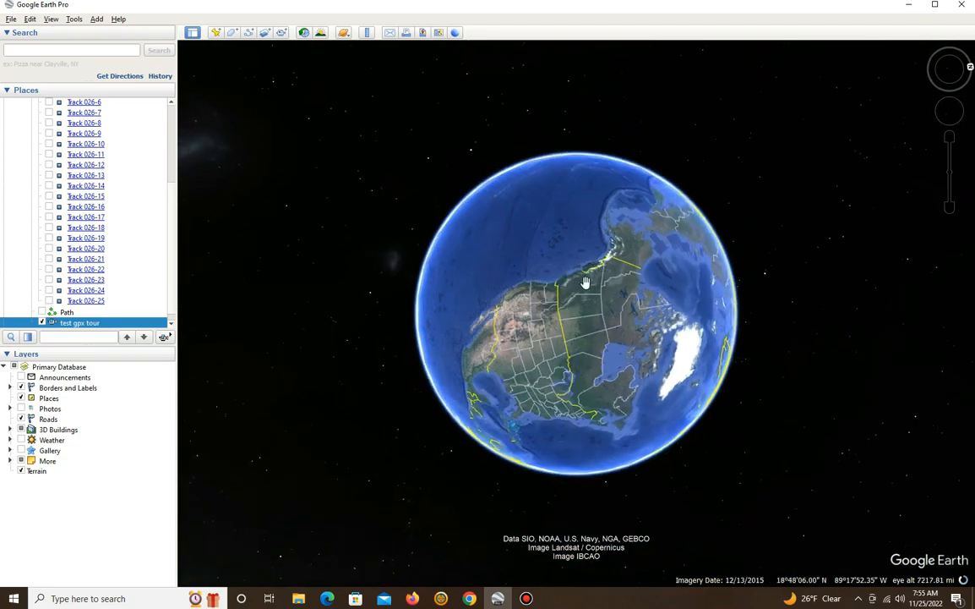
drag(656, 201, 583, 194)
drag(687, 379, 721, 290)
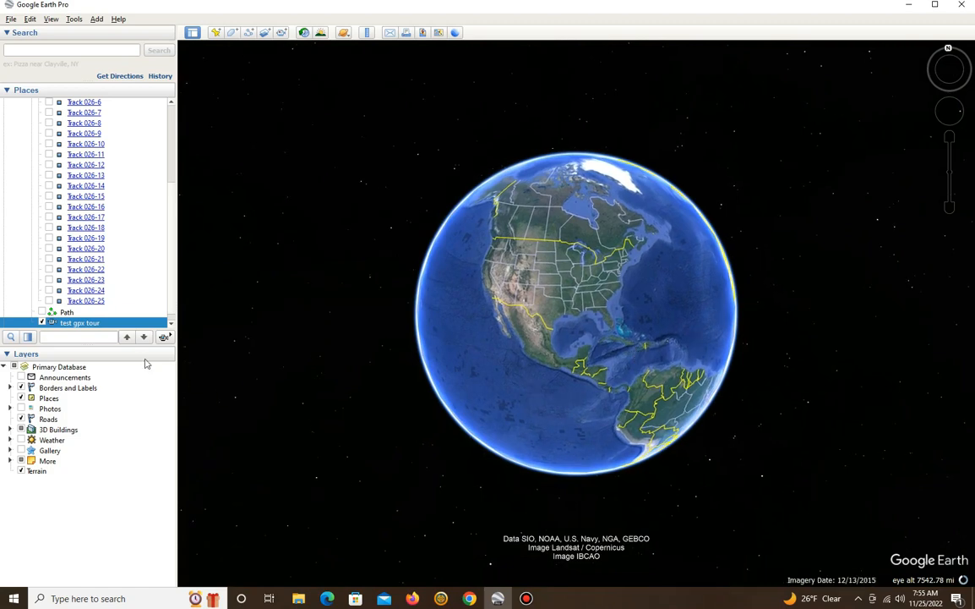
Play the saved test gpx tour from the globe view through to its end, rewind it and close the player
click(81, 321)
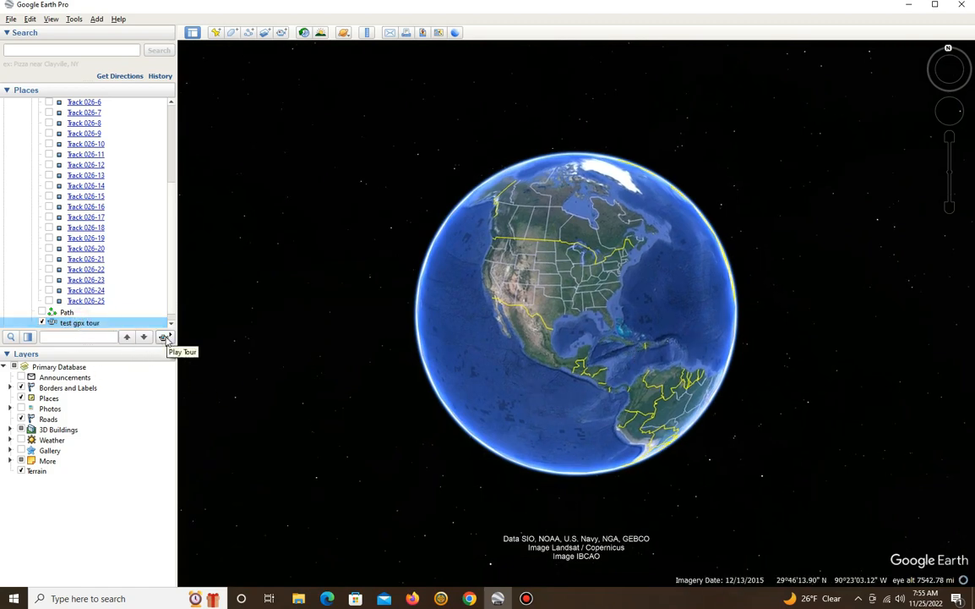
click(164, 337)
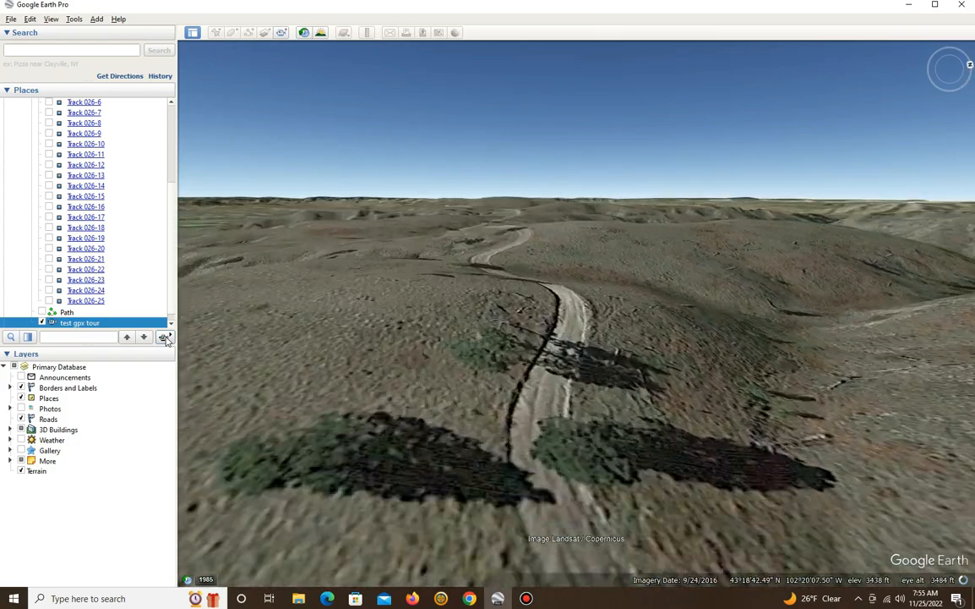
click(165, 337)
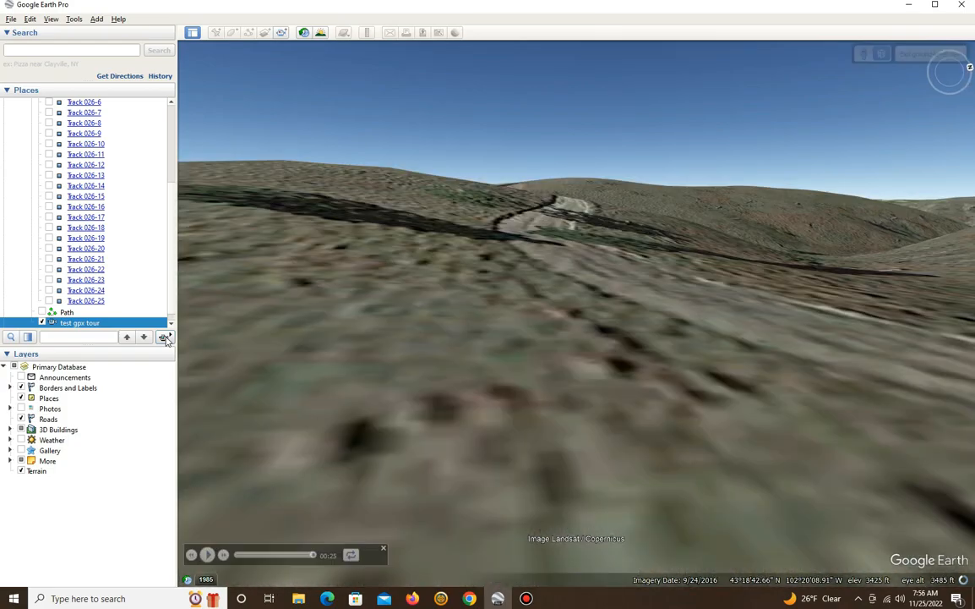
click(192, 555)
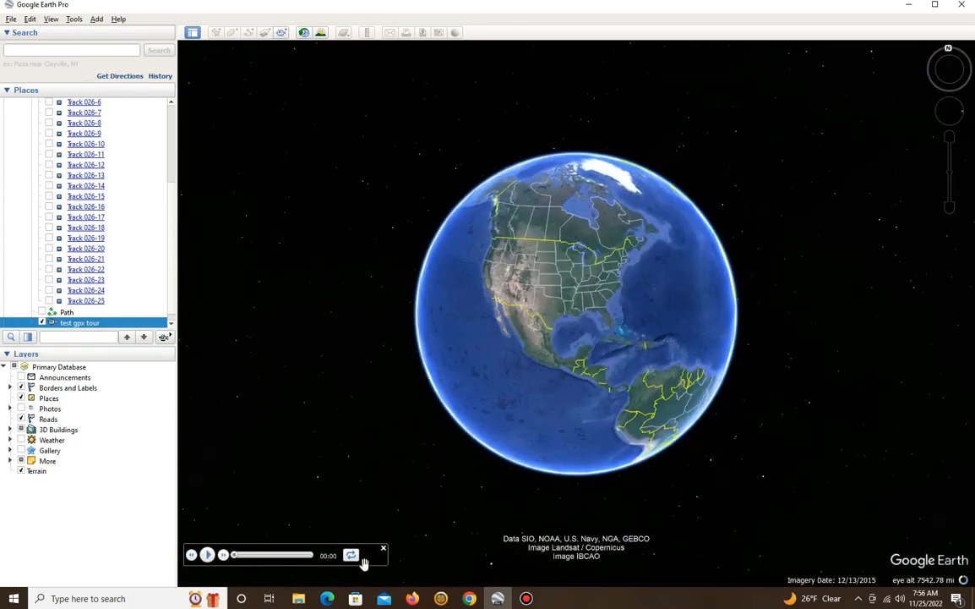
click(383, 548)
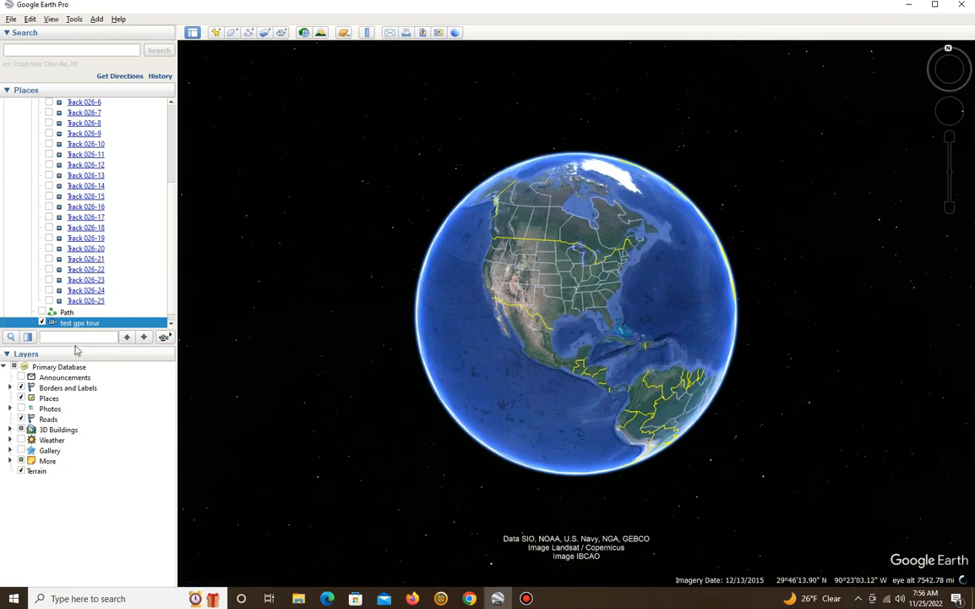
Select the test gpx tour under Track 026 and open Movie Maker
scroll(139, 226, up, 3)
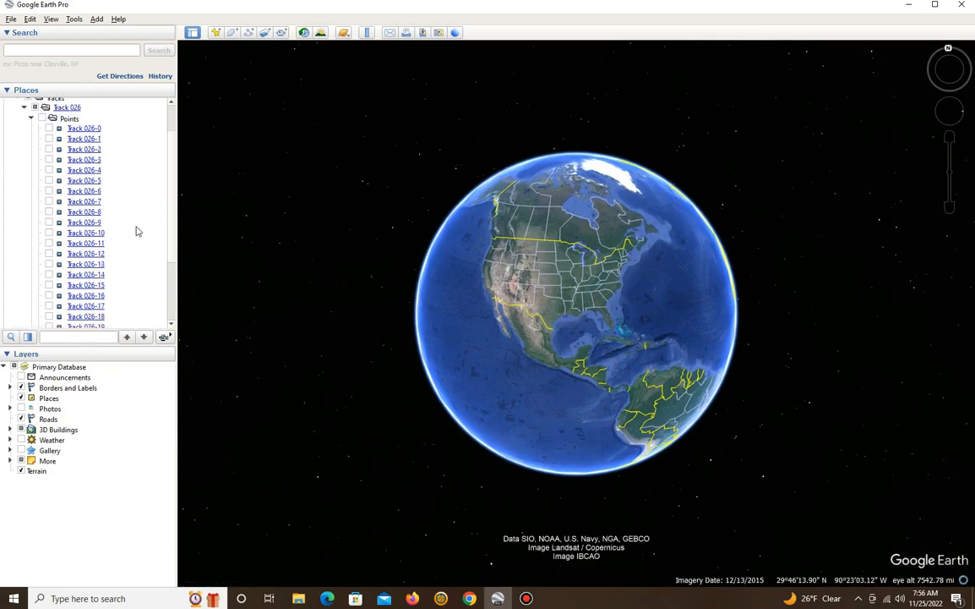
scroll(137, 230, up, 2)
scroll(137, 230, down, 5)
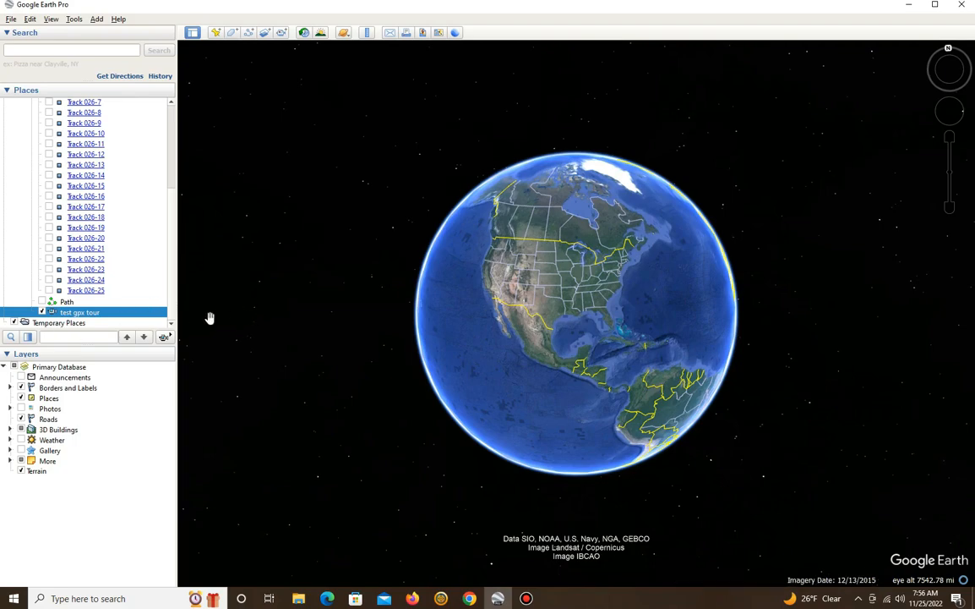
double_click(84, 313)
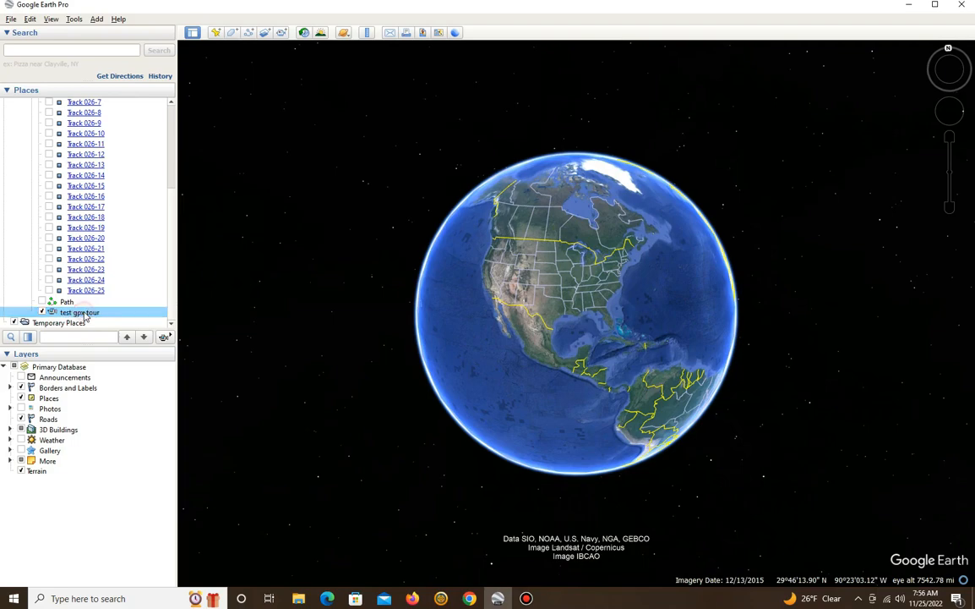
click(74, 19)
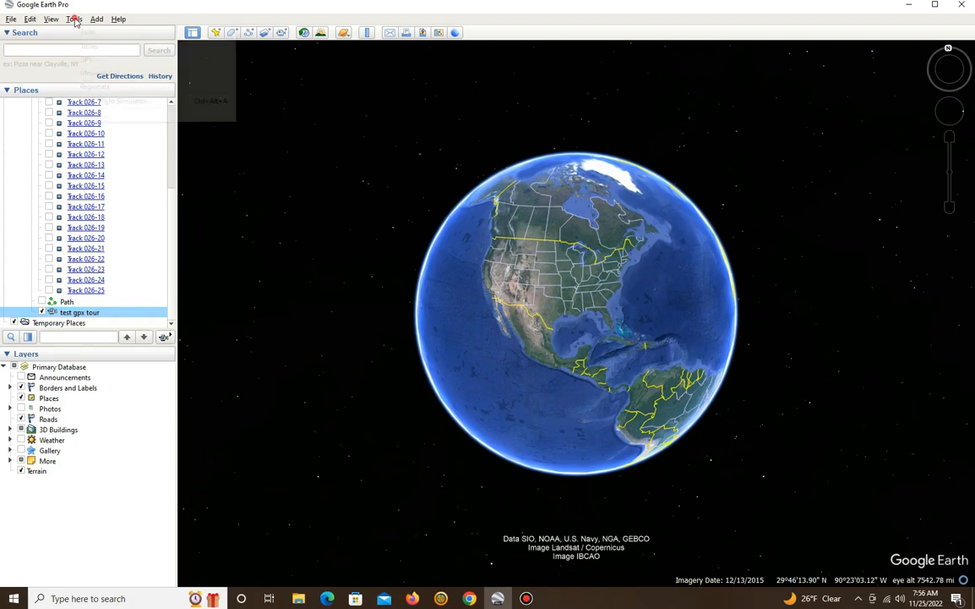
click(85, 73)
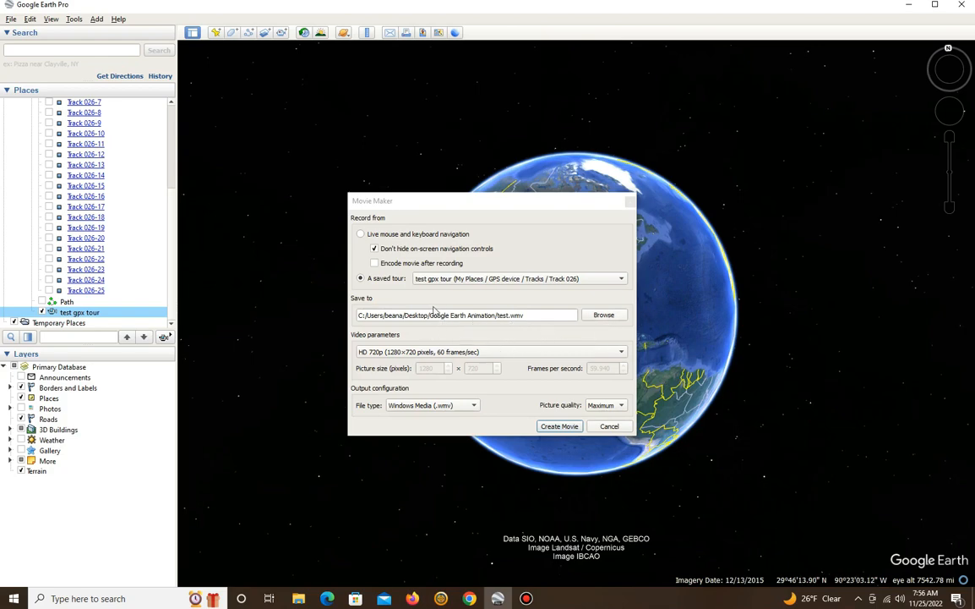
Choose the HD 720p (1280×720 pixels, 60 frames/sec) format and Maximum picture quality, and create the movie from the saved tour
click(622, 353)
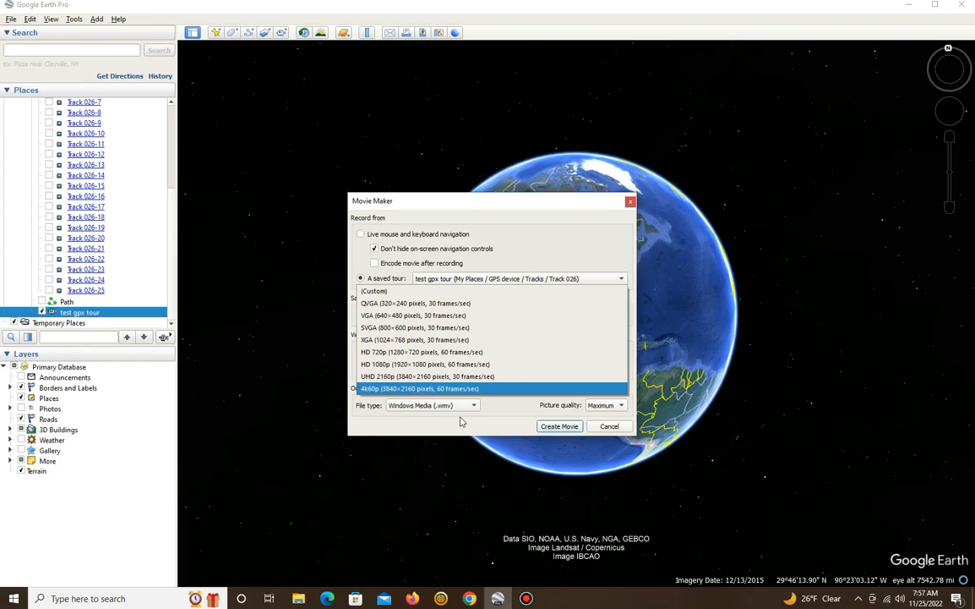
click(422, 355)
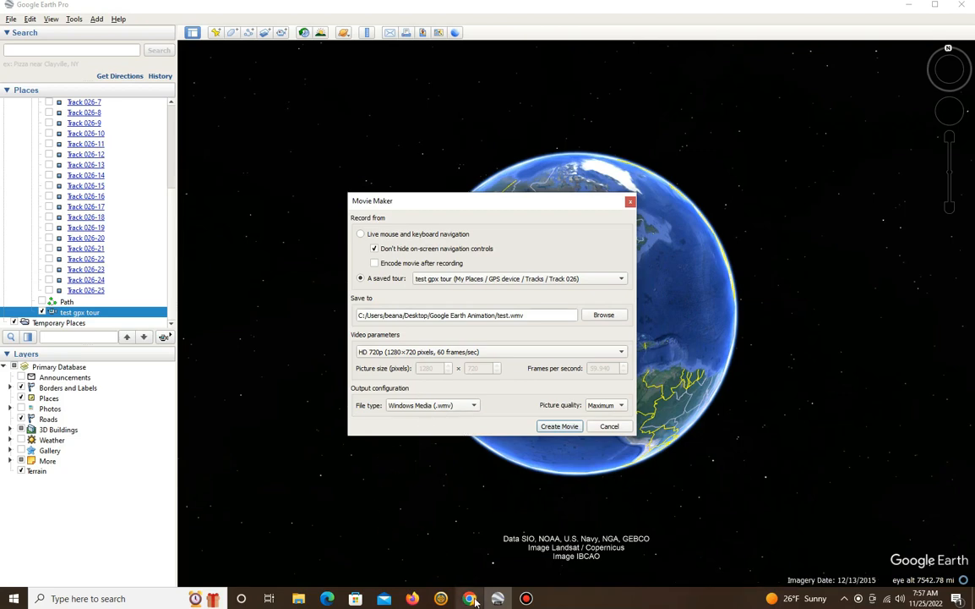
mouse_move(415, 603)
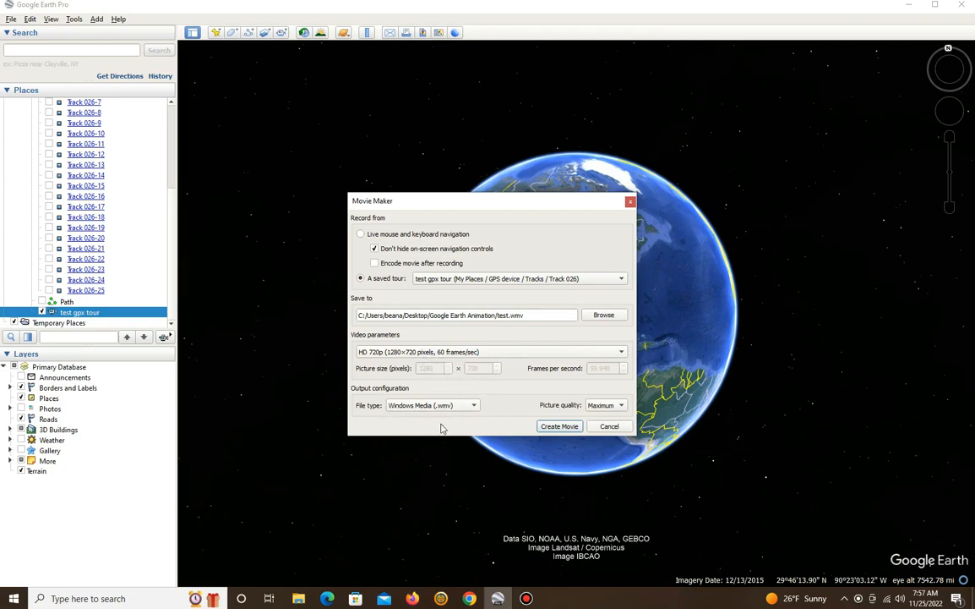
click(623, 406)
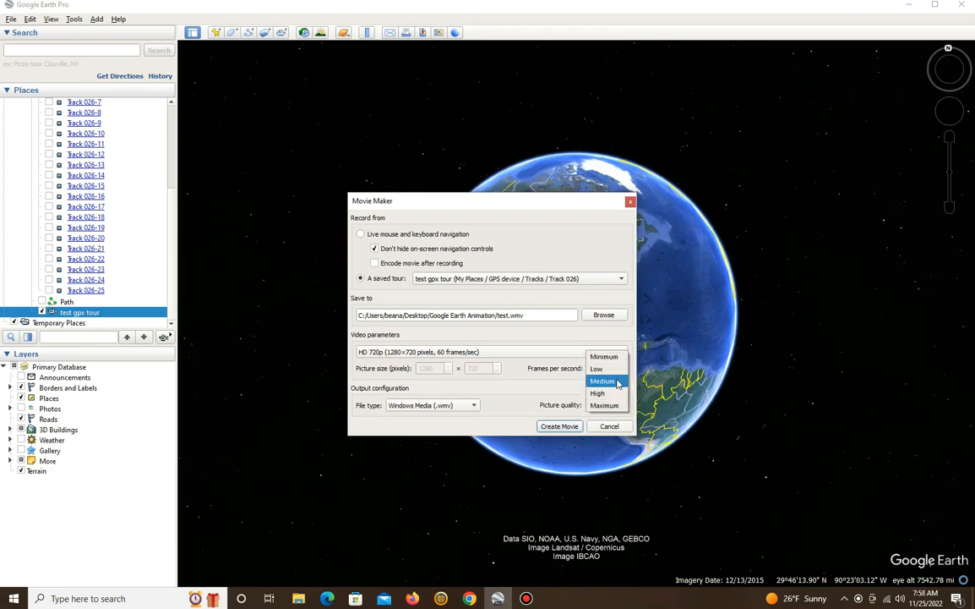
click(602, 406)
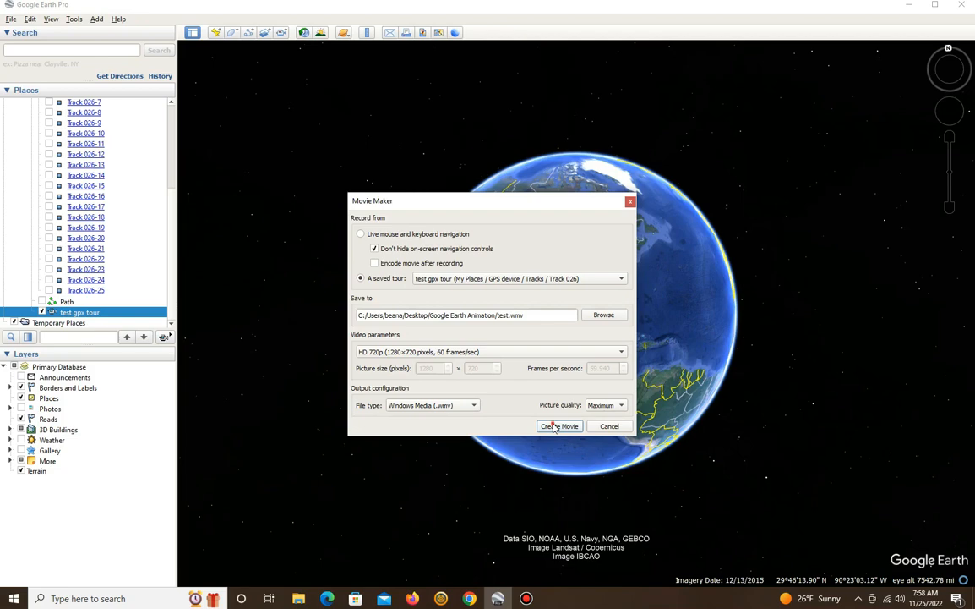
click(560, 426)
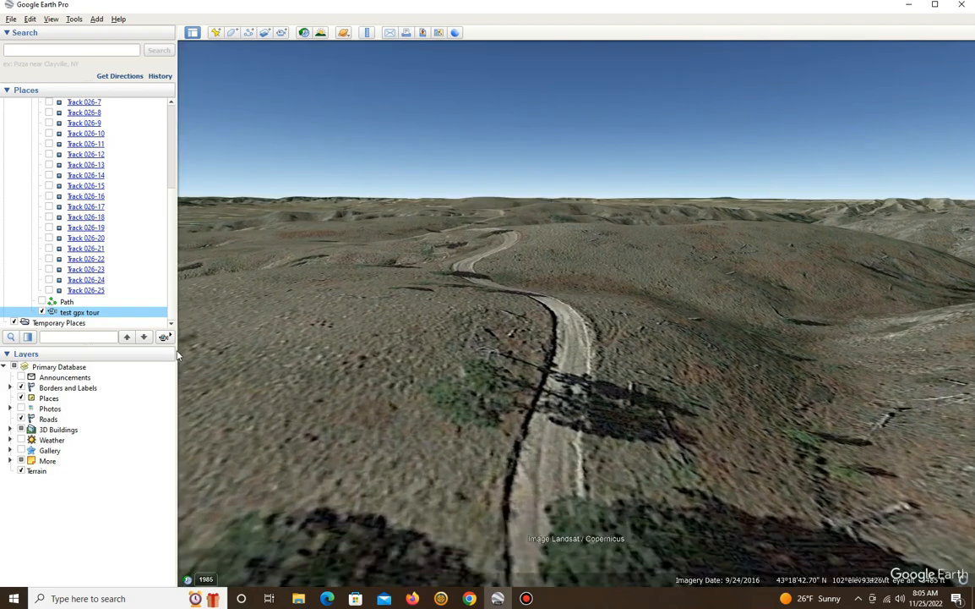
Check Track 026 in Garmin BaseCamp and the Movie Maker export settings in Google Earth Pro, leaving both without changes
click(439, 590)
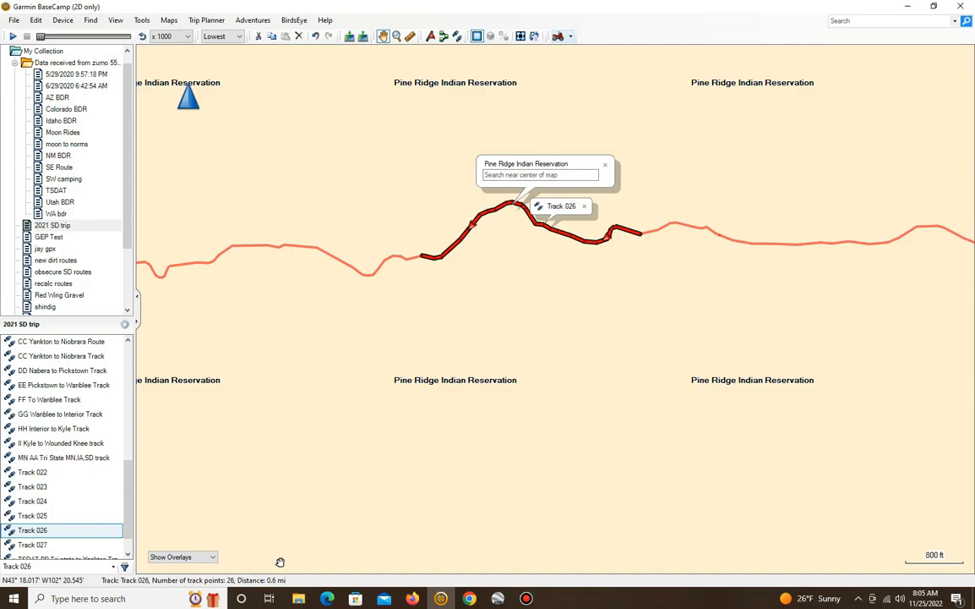
click(901, 8)
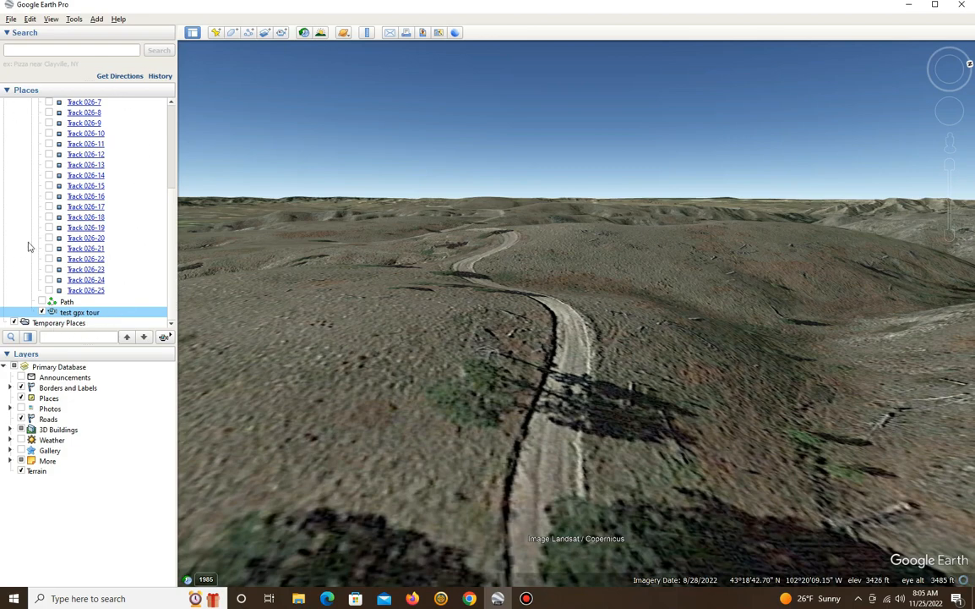
click(74, 20)
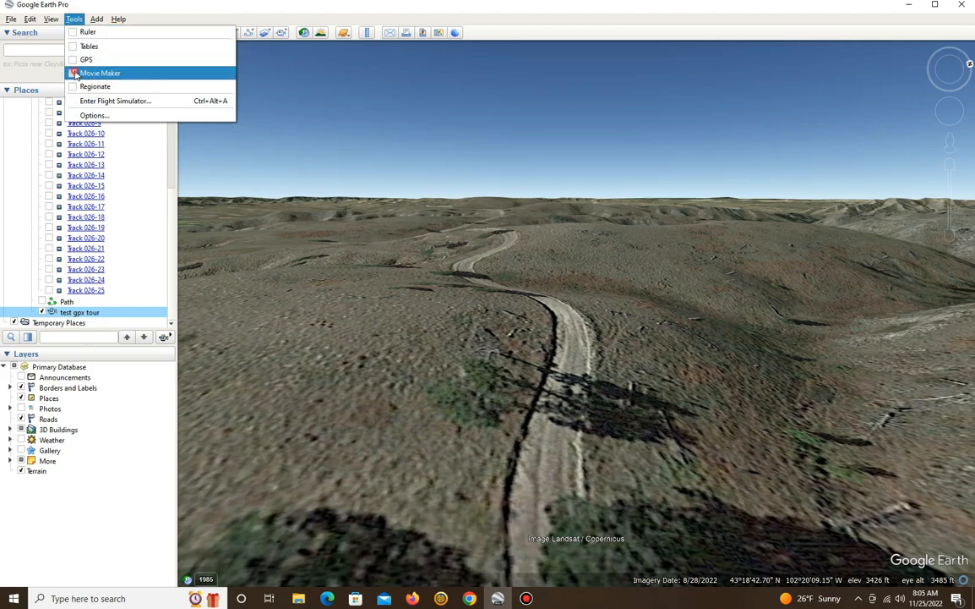
click(75, 75)
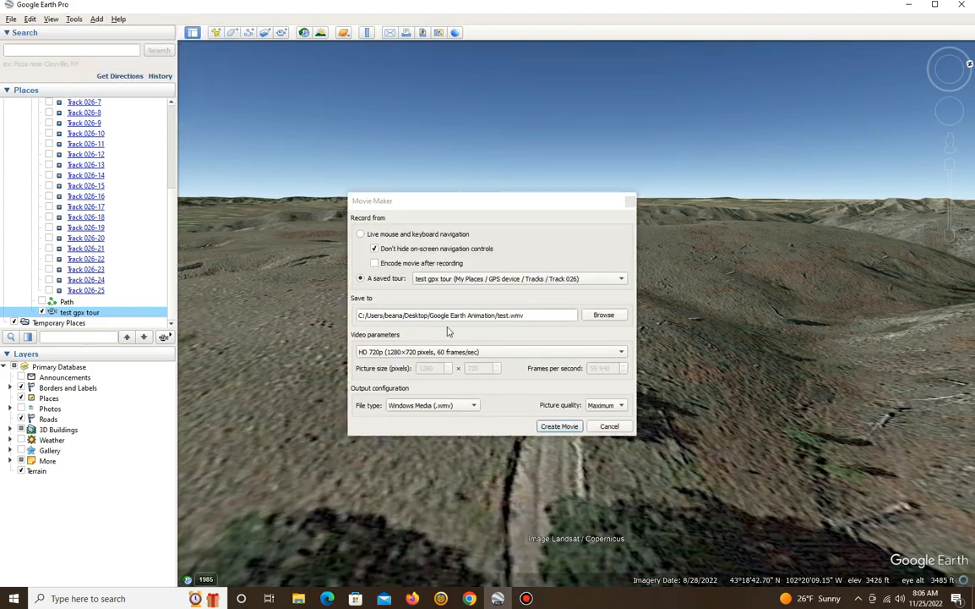
click(609, 426)
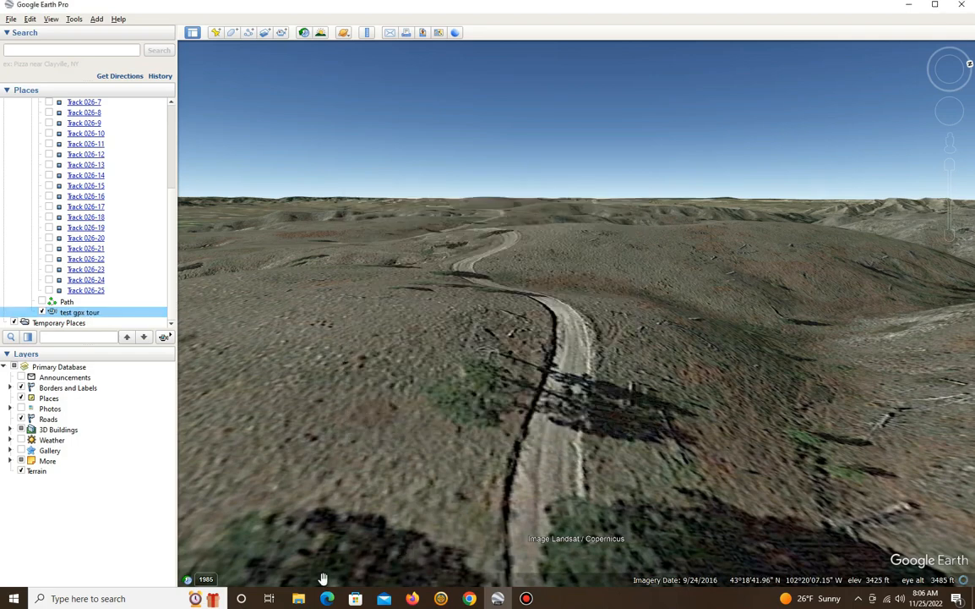
Open the exported test movie from the Google Earth Animation folder in File Explorer, skip ahead to preview it, and close the player
click(299, 598)
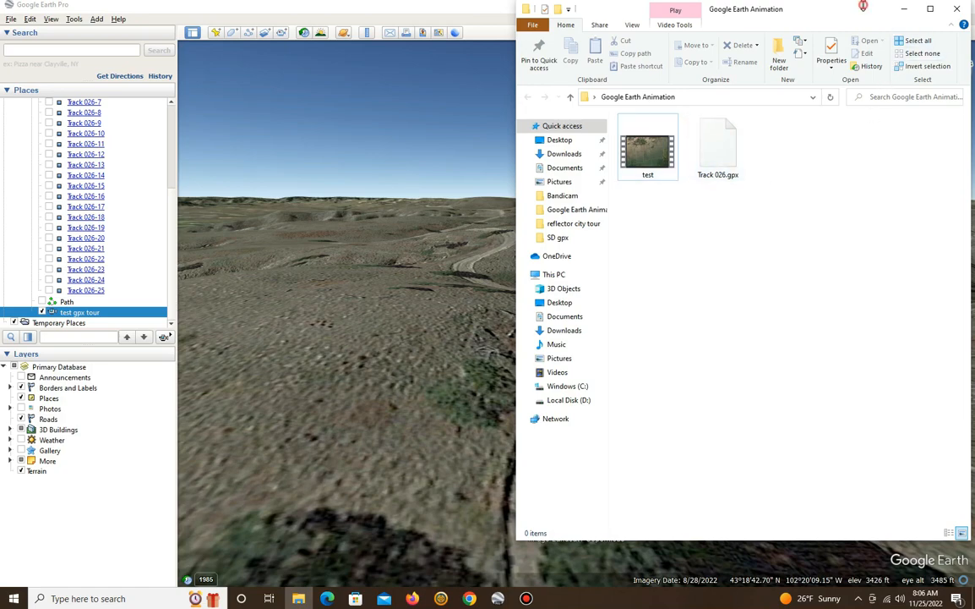
drag(863, 6, 695, 53)
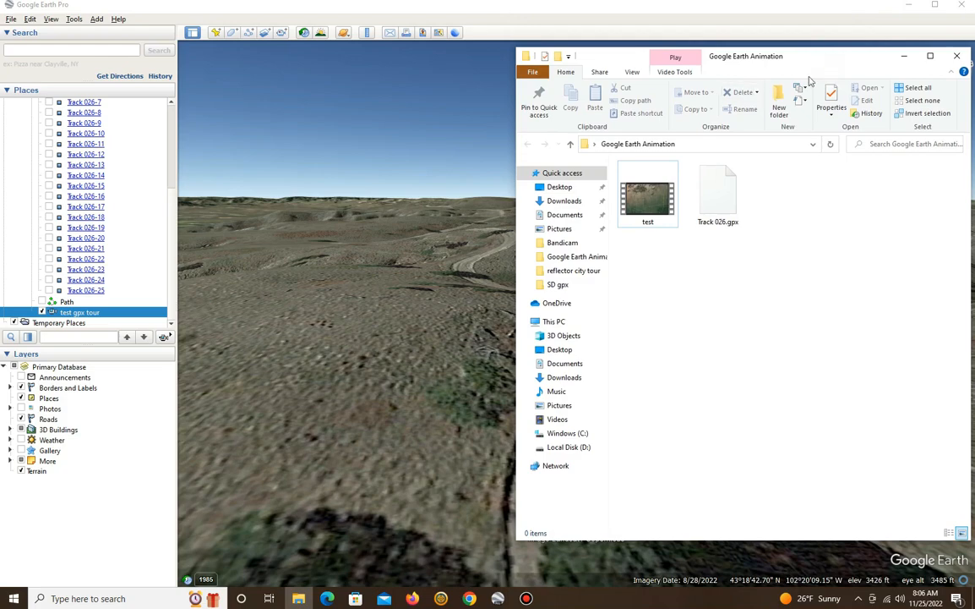
double_click(652, 203)
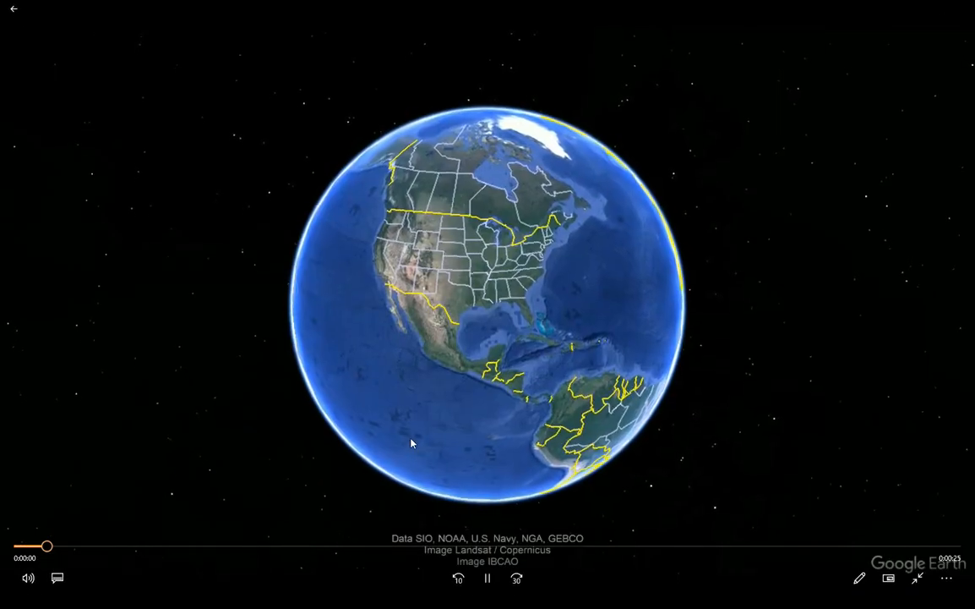
click(462, 546)
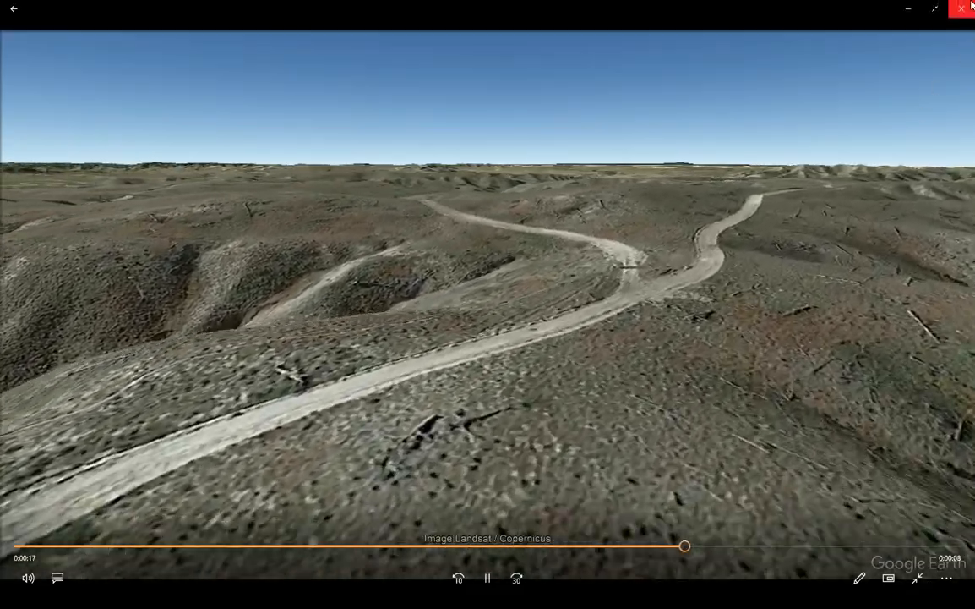
click(970, 7)
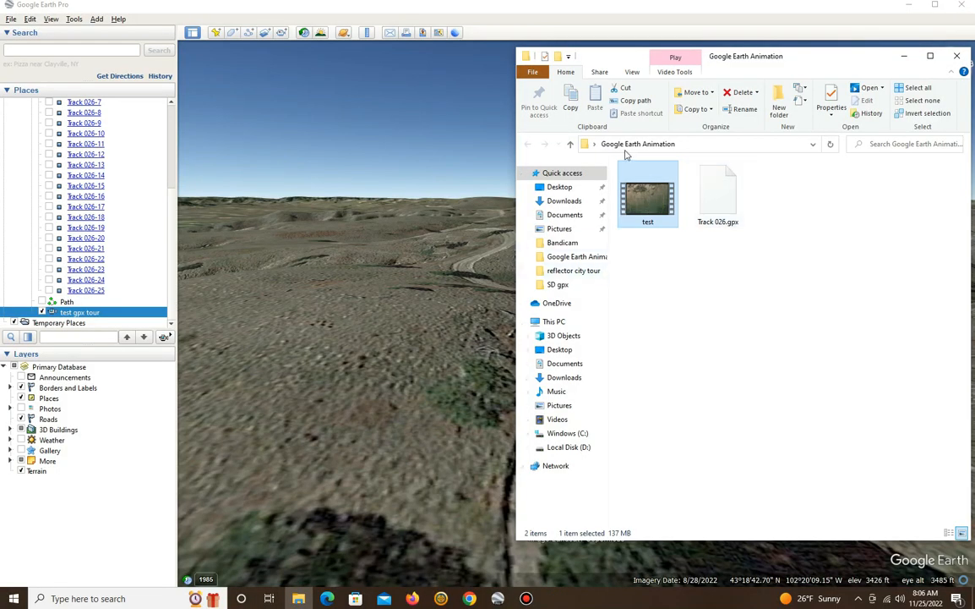
Play the exported test movie again through to its end, and close the player and the Google Earth Animation folder
mouse_move(643, 205)
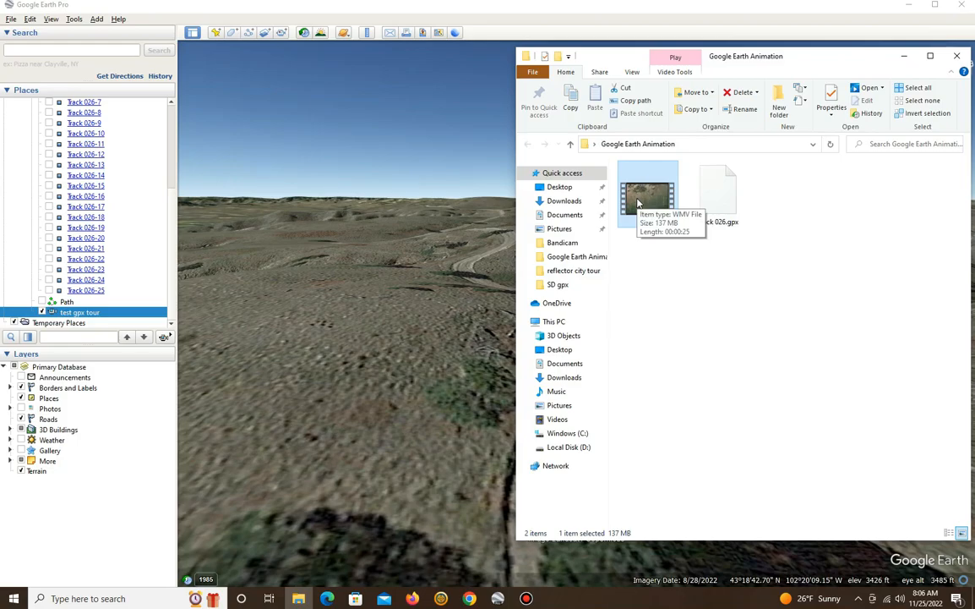
double_click(638, 203)
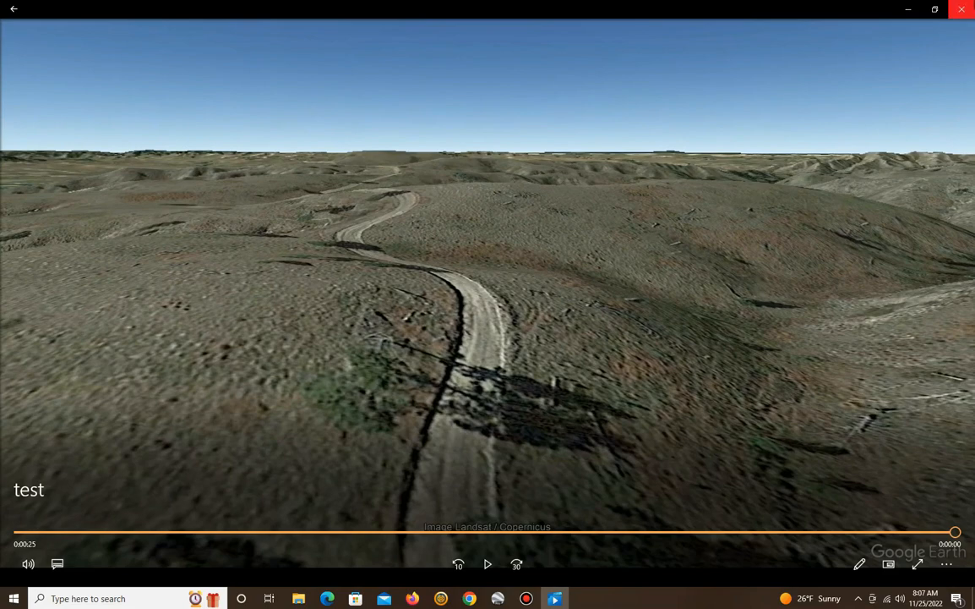
click(963, 8)
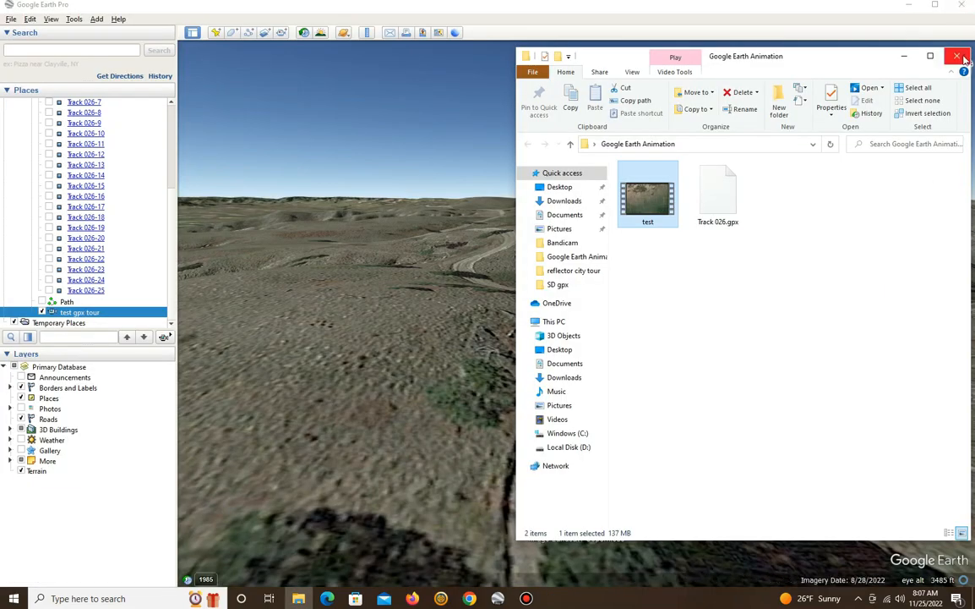
click(958, 55)
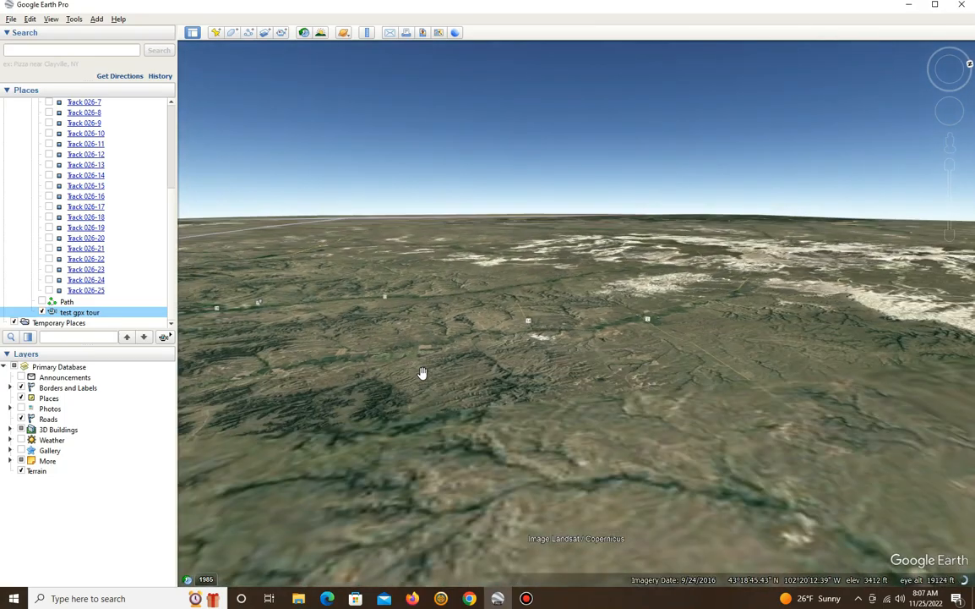
Zoom out from the end of the track to the whole globe and rotate it until North America faces the viewer with north up
scroll(493, 374, down, 5)
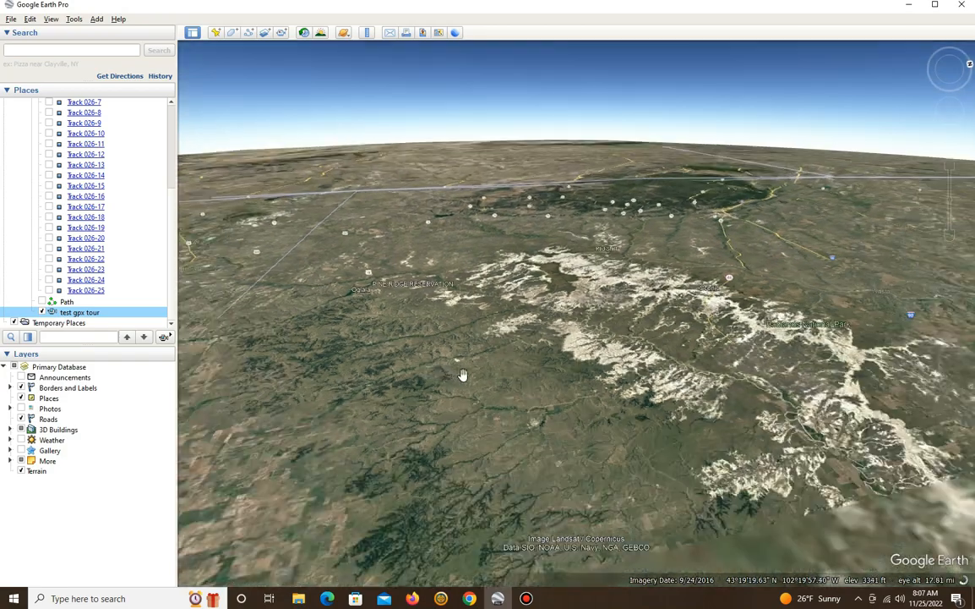
scroll(493, 375, down, 5)
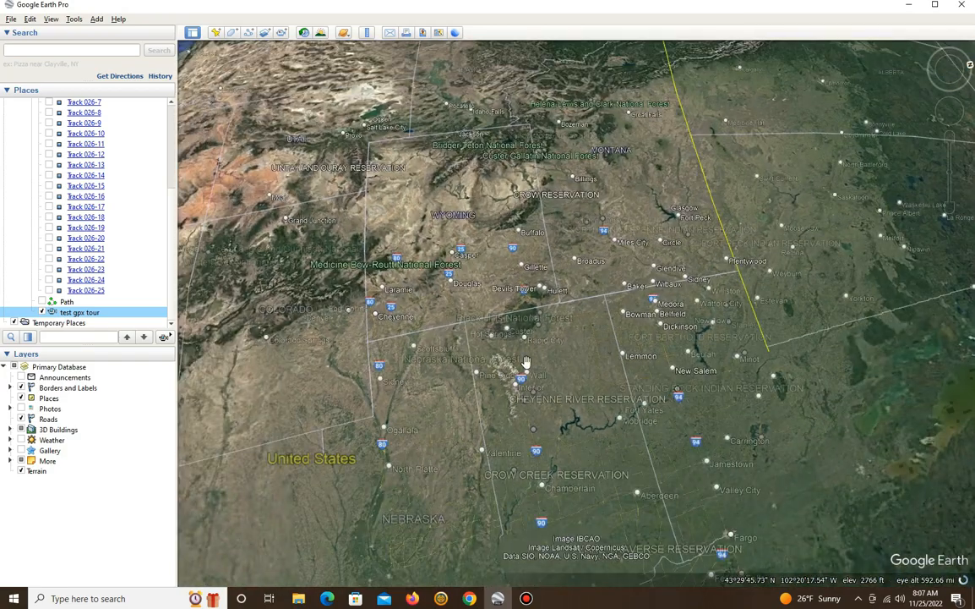
scroll(488, 387, down, 5)
scroll(537, 356, down, 5)
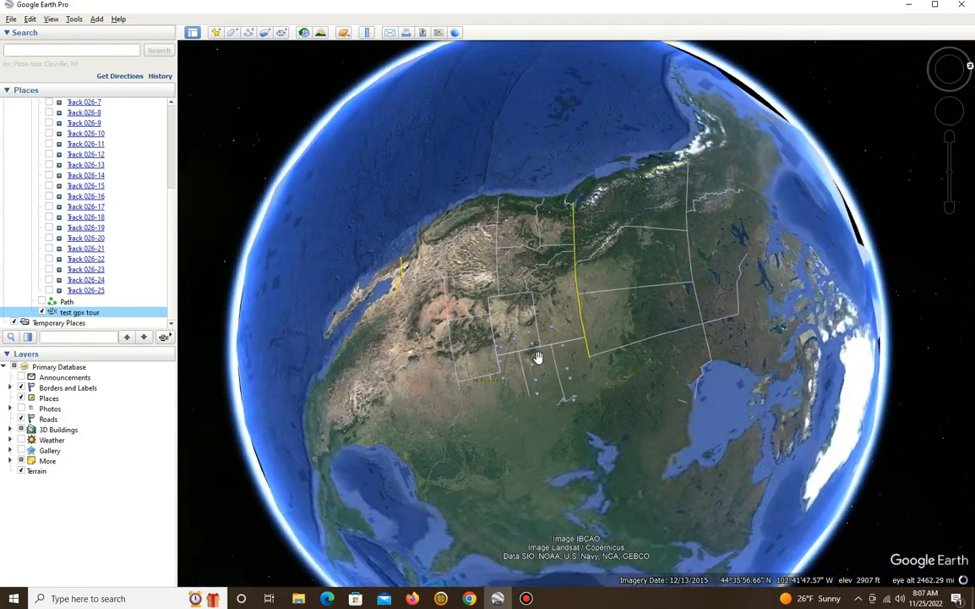
drag(652, 129, 632, 113)
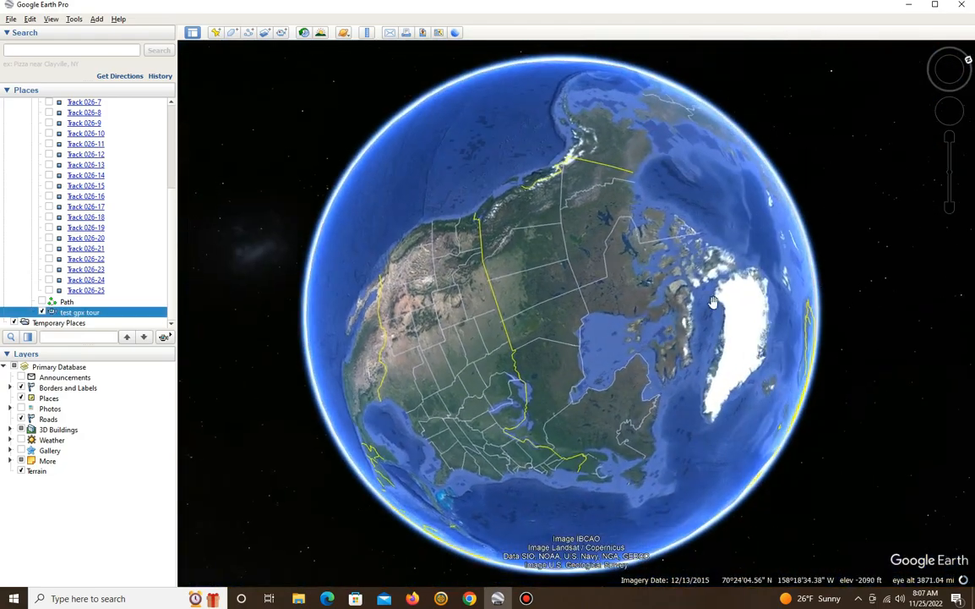
drag(788, 370, 812, 257)
drag(558, 167, 580, 135)
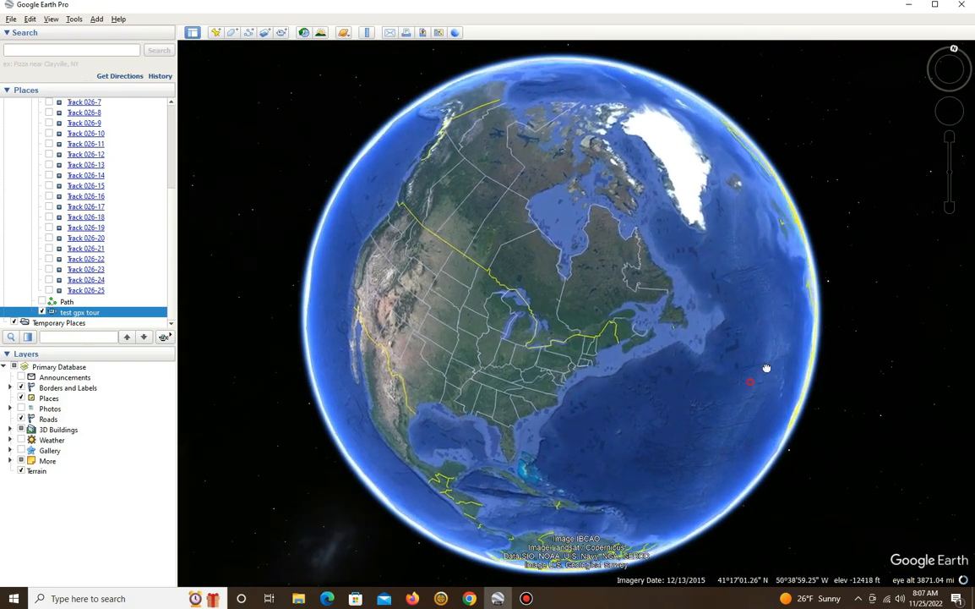
drag(766, 368, 778, 316)
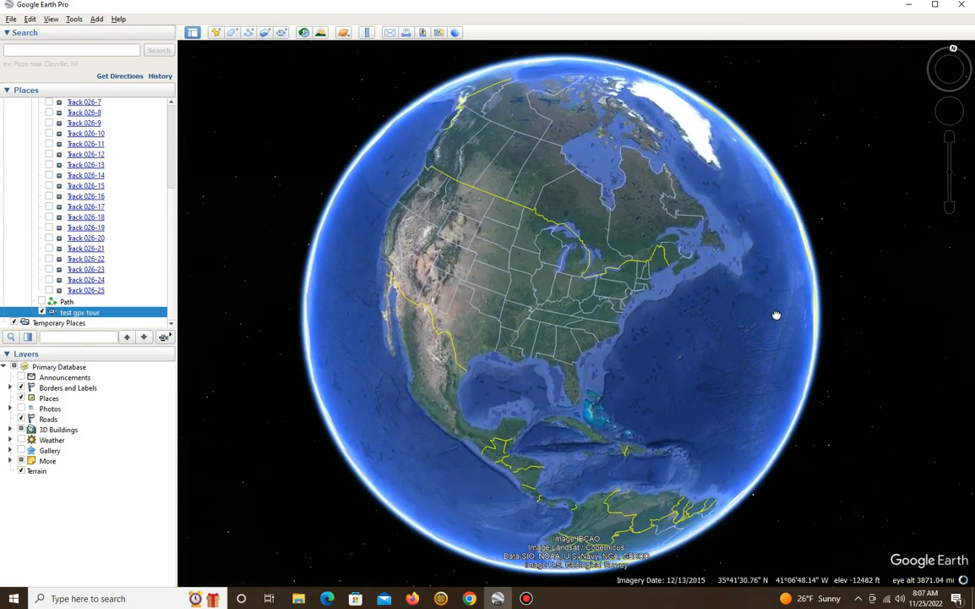
Review the Touring options for camera tilt angle, camera range and speed when creating a tour from a line, and accept them
click(73, 19)
click(91, 109)
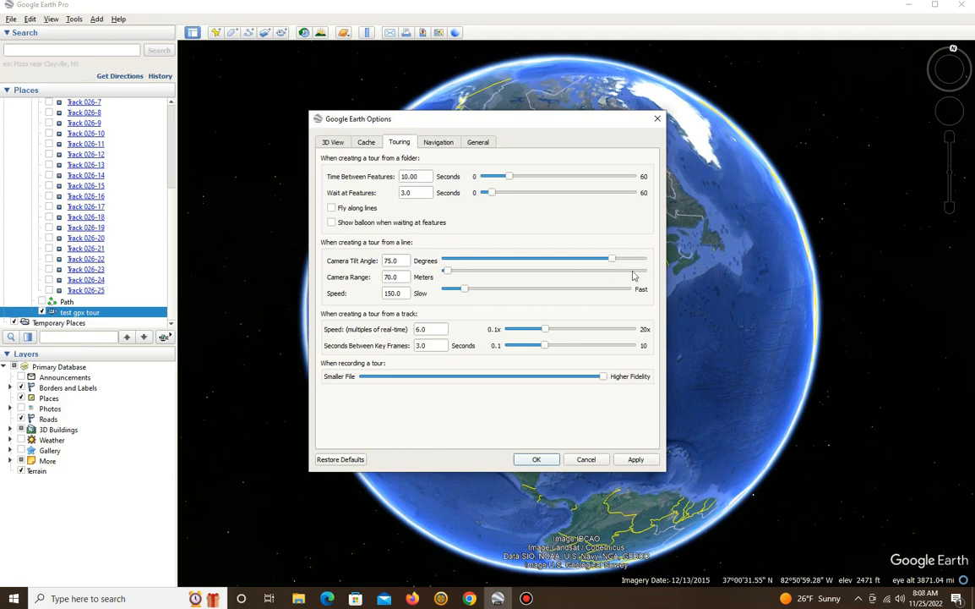
drag(495, 120, 225, 156)
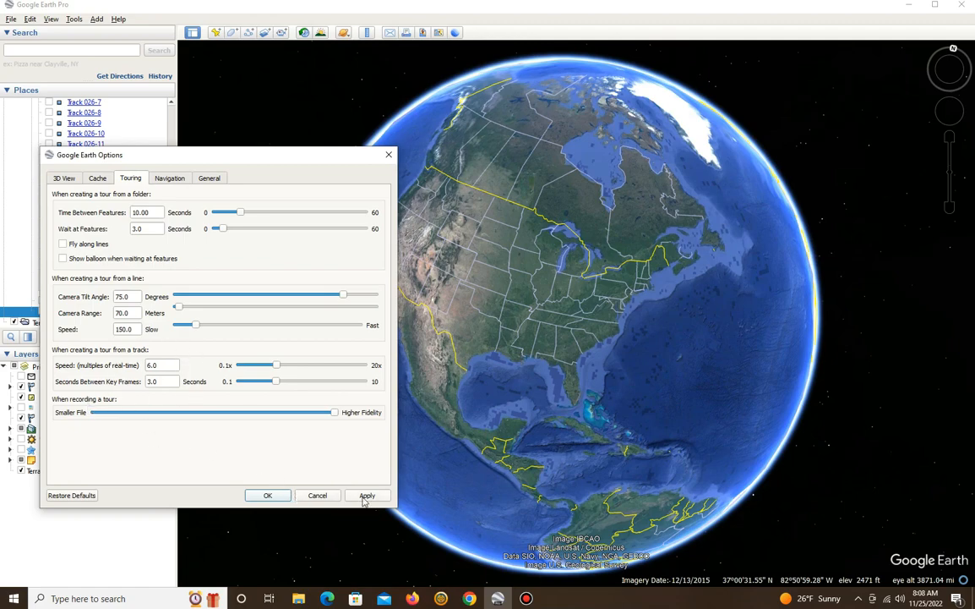
click(268, 493)
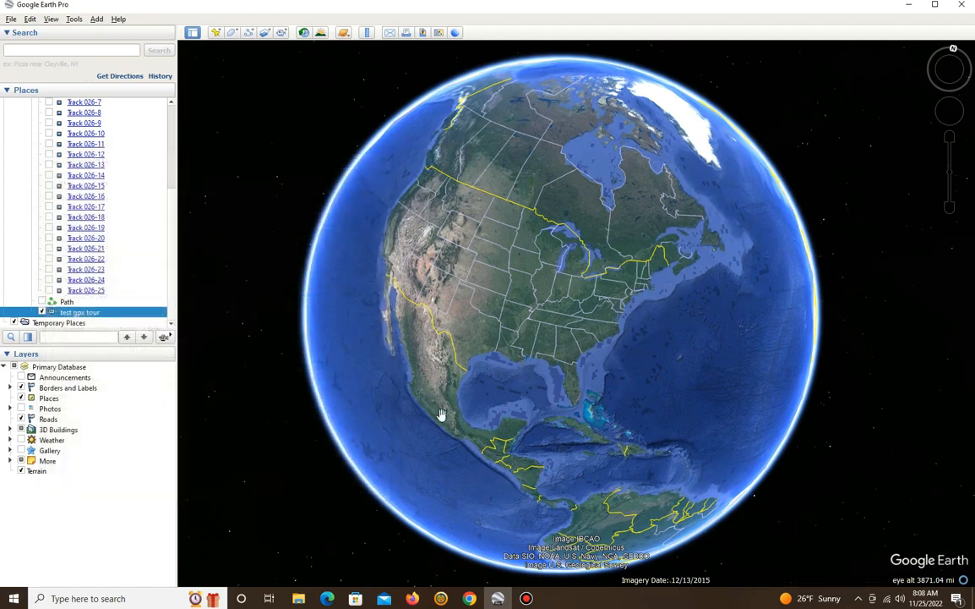
Recentre North America on the globe with north up and zoom out until the globe appears small against space
drag(560, 431, 641, 418)
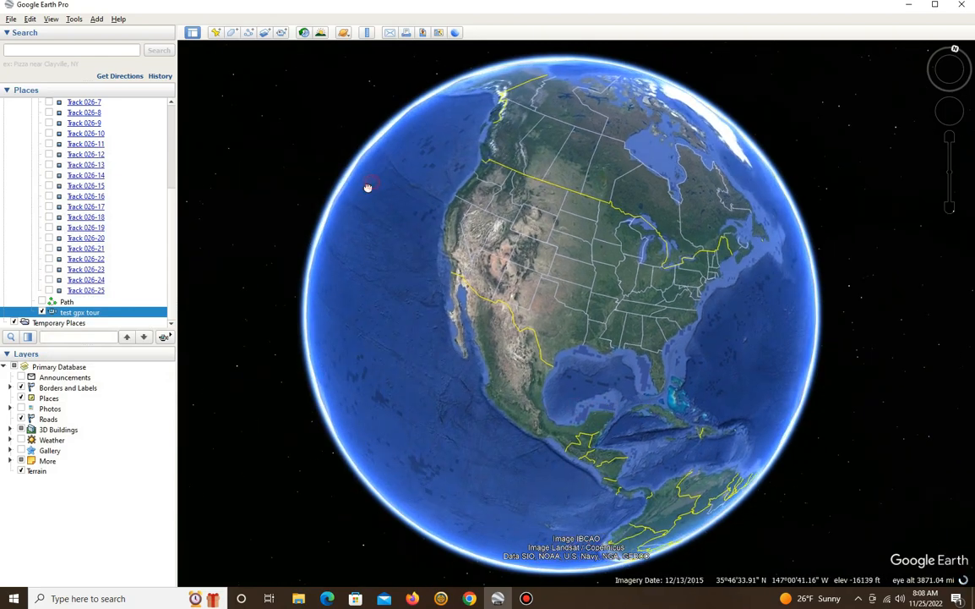
drag(371, 186, 342, 239)
drag(758, 328, 767, 289)
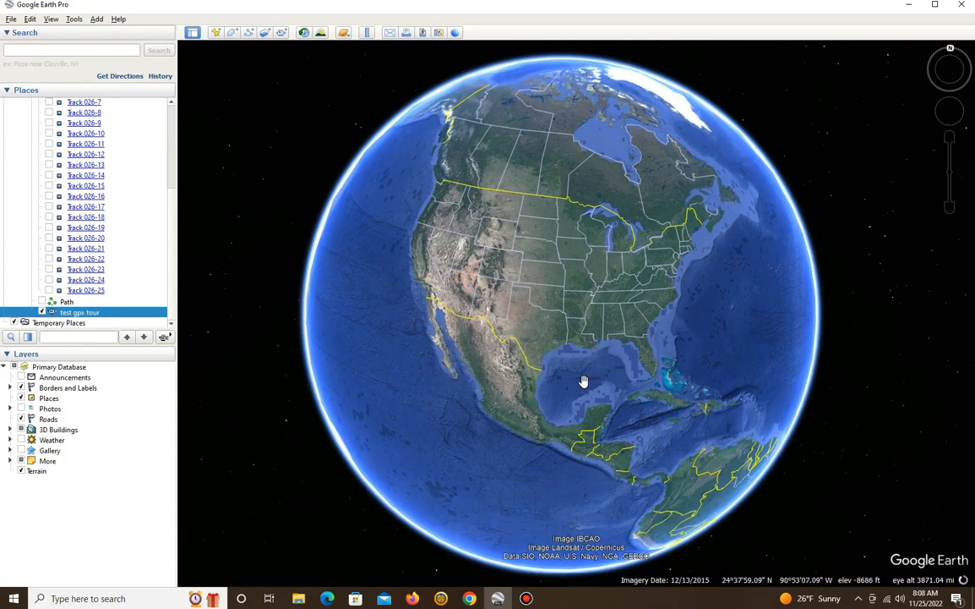
scroll(583, 384, down, 5)
drag(528, 254, 506, 218)
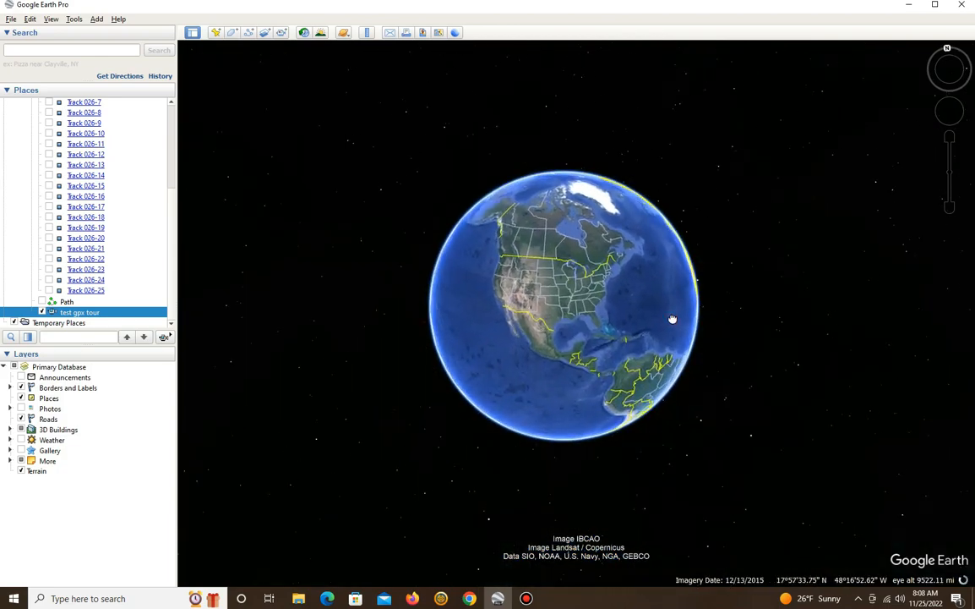